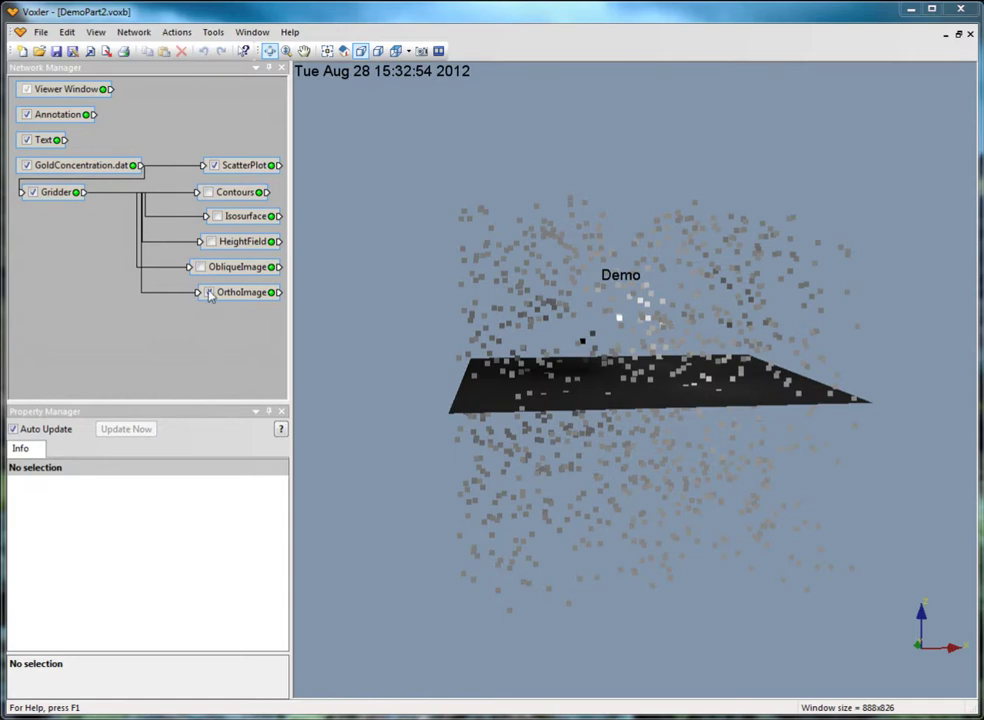
Hide the OrthoImage slice and attach a FaceRender graphics output to the Gridder module
{"action": "left_click", "coordinate": [209, 292]}
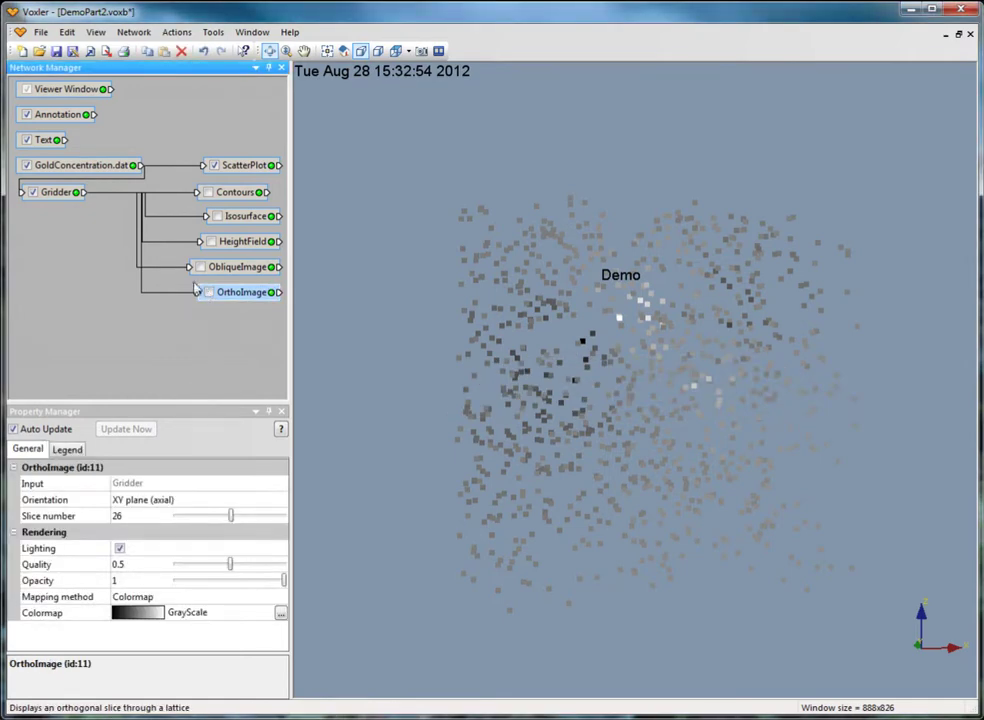
{"action": "left_click", "coordinate": [52, 195]}
{"action": "left_click", "coordinate": [133, 32]}
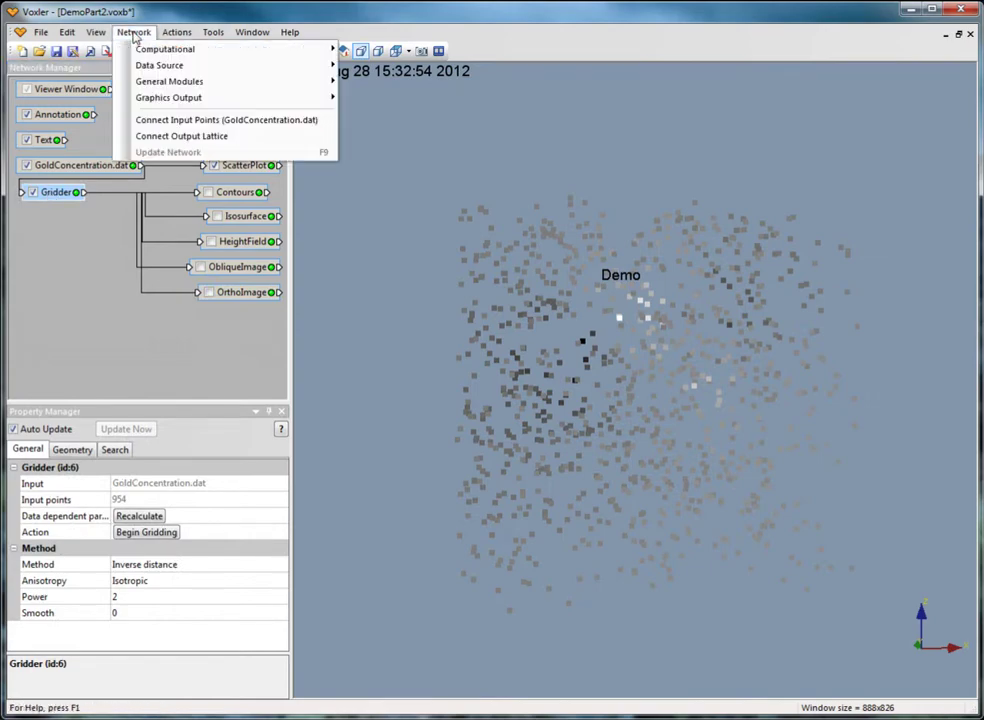
{"action": "mouse_move", "coordinate": [314, 100]}
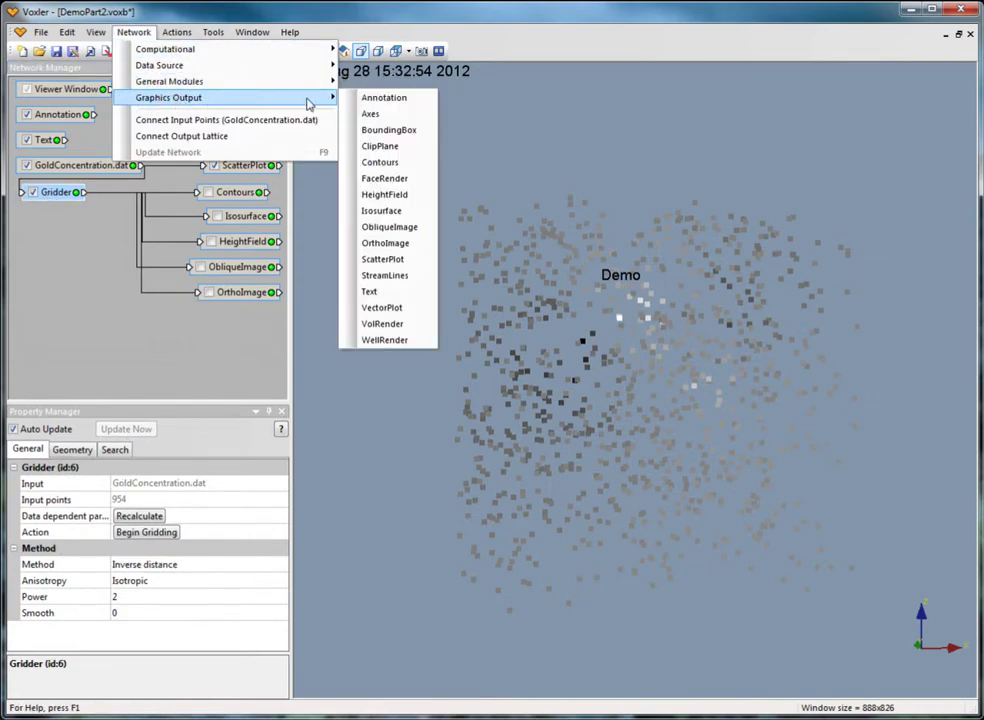
{"action": "left_click", "coordinate": [375, 177]}
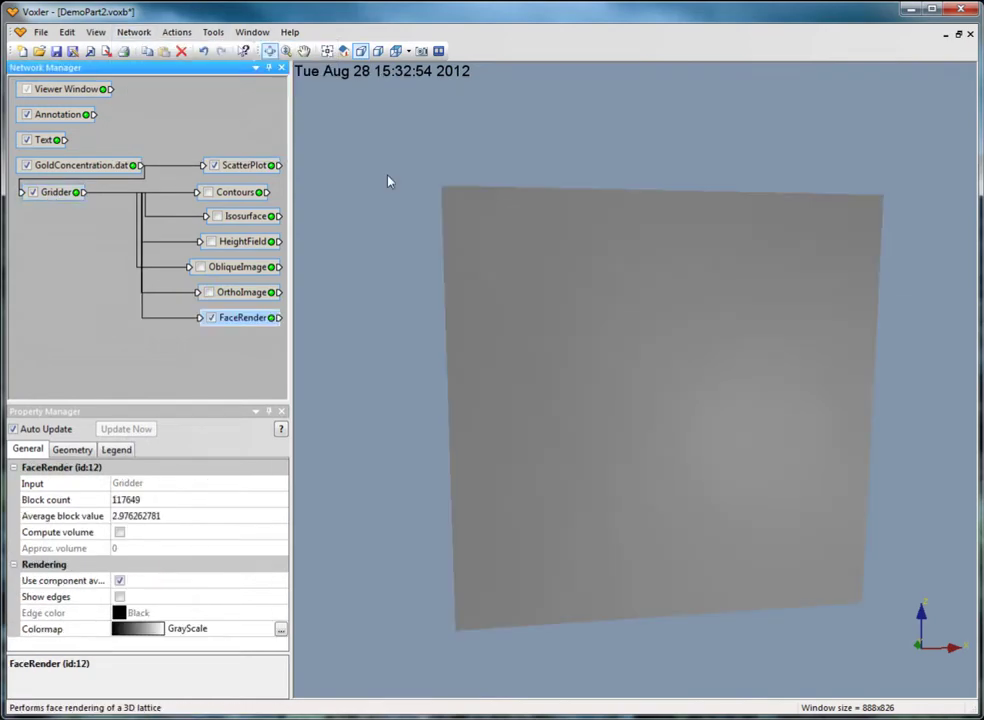
Set the FaceRender module's colormap to ChromaDepth
{"action": "left_click", "coordinate": [172, 630]}
{"action": "left_click", "coordinate": [172, 660]}
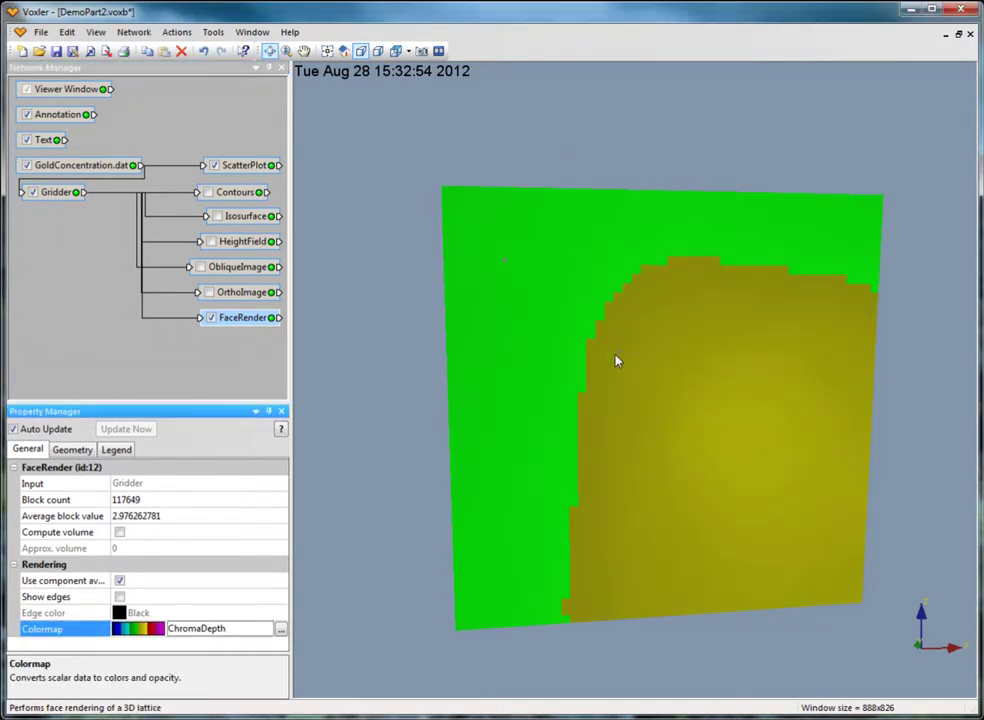
{"action": "left_click_drag", "start_coordinate": [615, 358], "coordinate": [428, 257]}
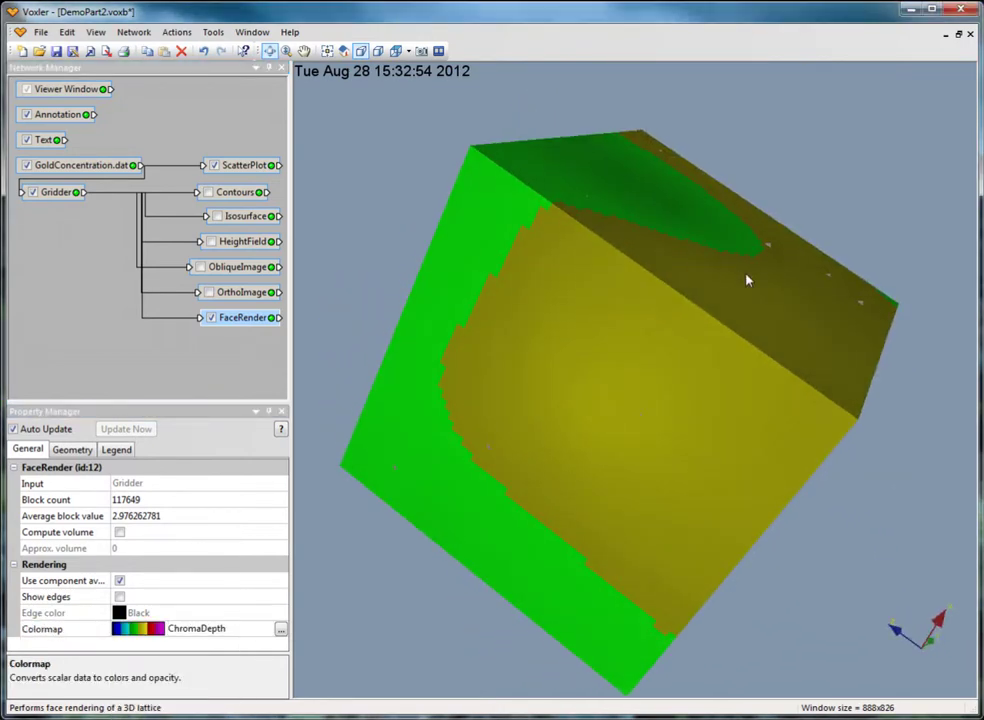
{"action": "left_click_drag", "start_coordinate": [747, 279], "coordinate": [604, 402]}
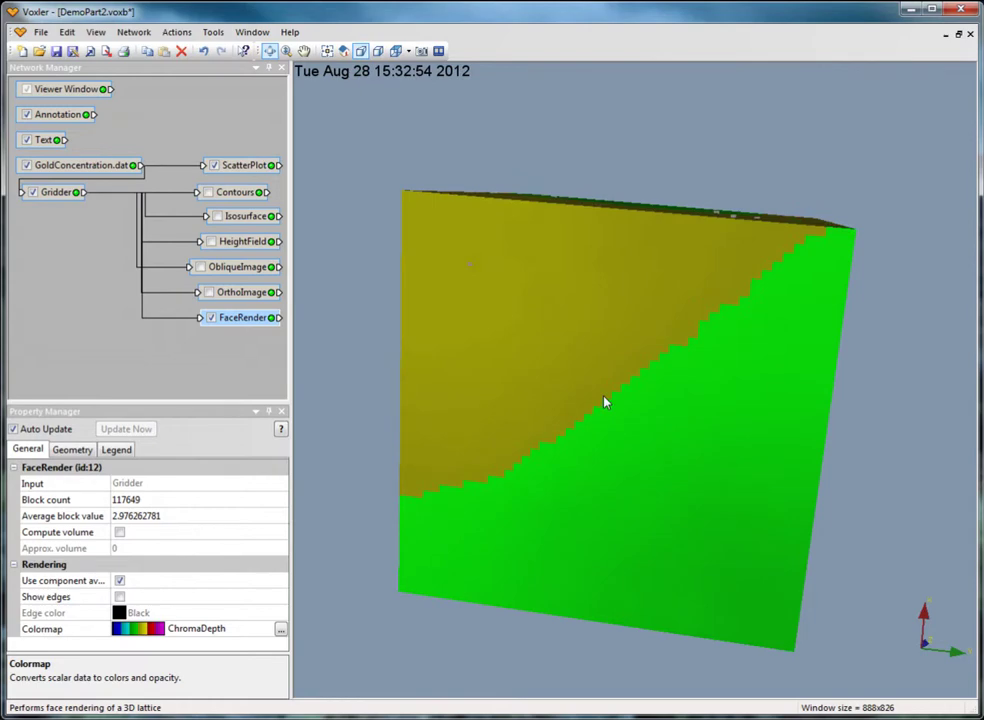
Hide the FaceRender output and attach a VolRender graphics output to the Gridder module
{"action": "left_click", "coordinate": [211, 318]}
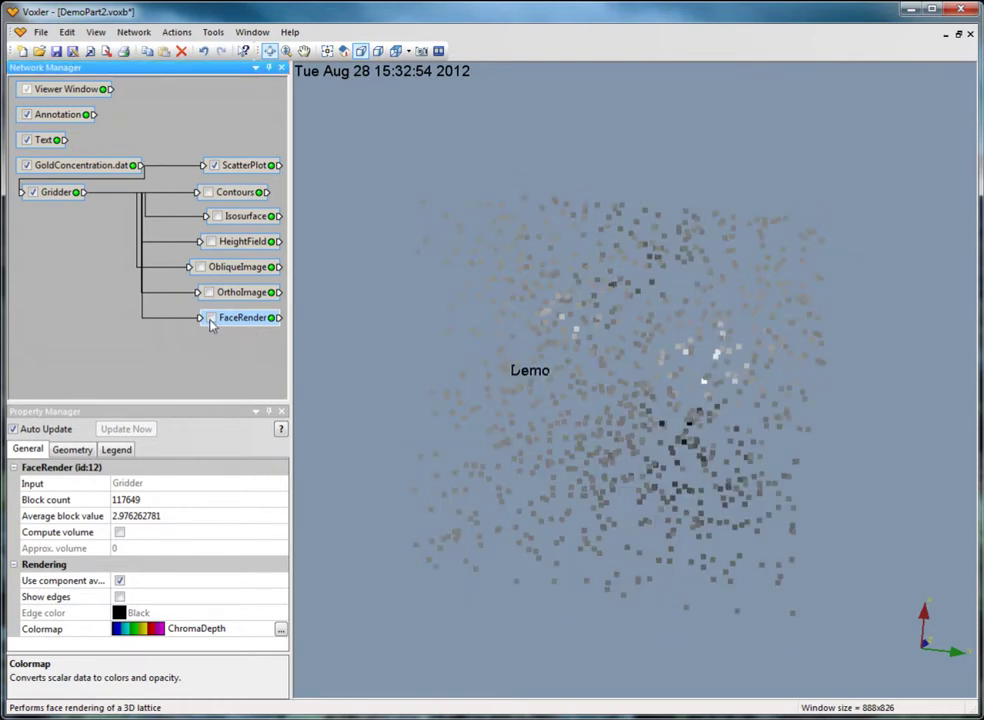
{"action": "left_click", "coordinate": [57, 193]}
{"action": "left_click", "coordinate": [133, 34]}
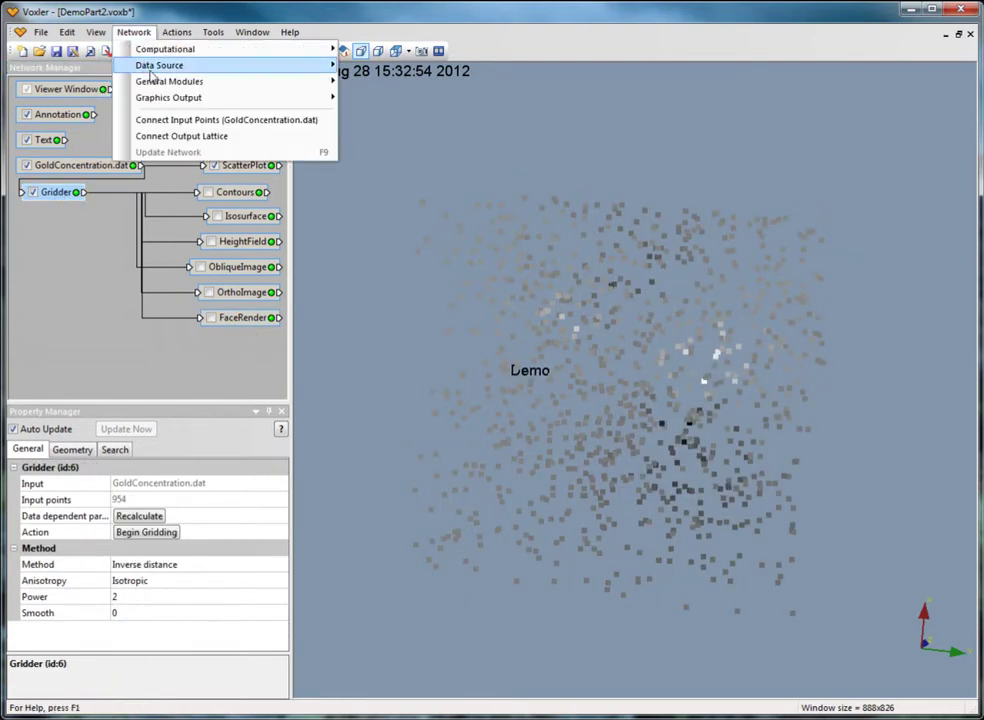
{"action": "mouse_move", "coordinate": [168, 100]}
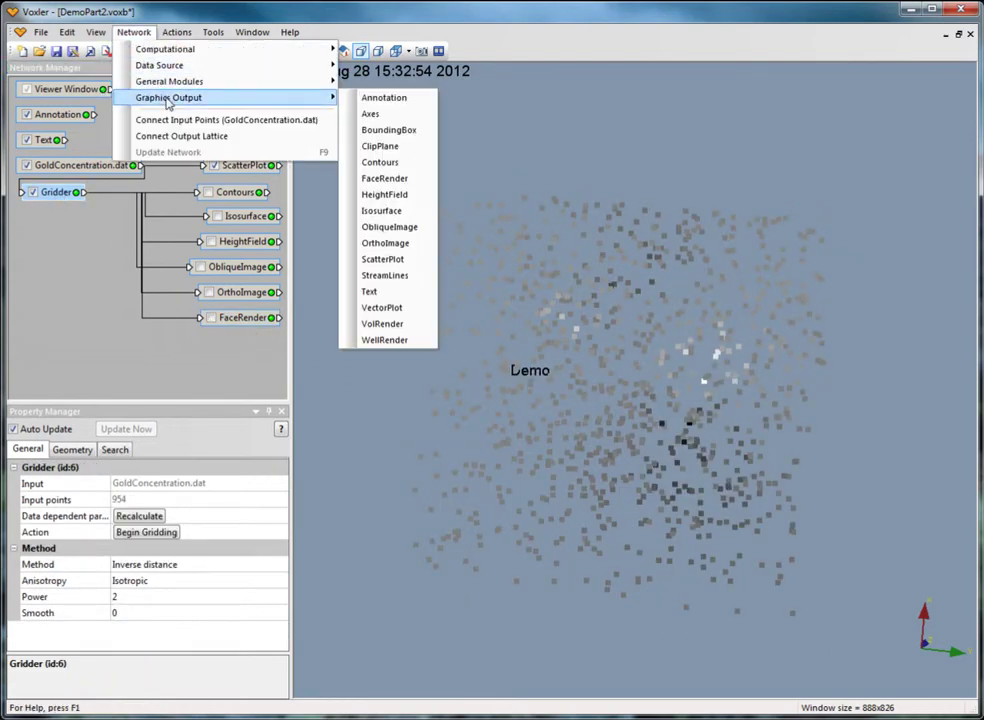
{"action": "left_click", "coordinate": [388, 324]}
Set the VolRender module's colormap to ChromaDepth
{"action": "left_click", "coordinate": [150, 565]}
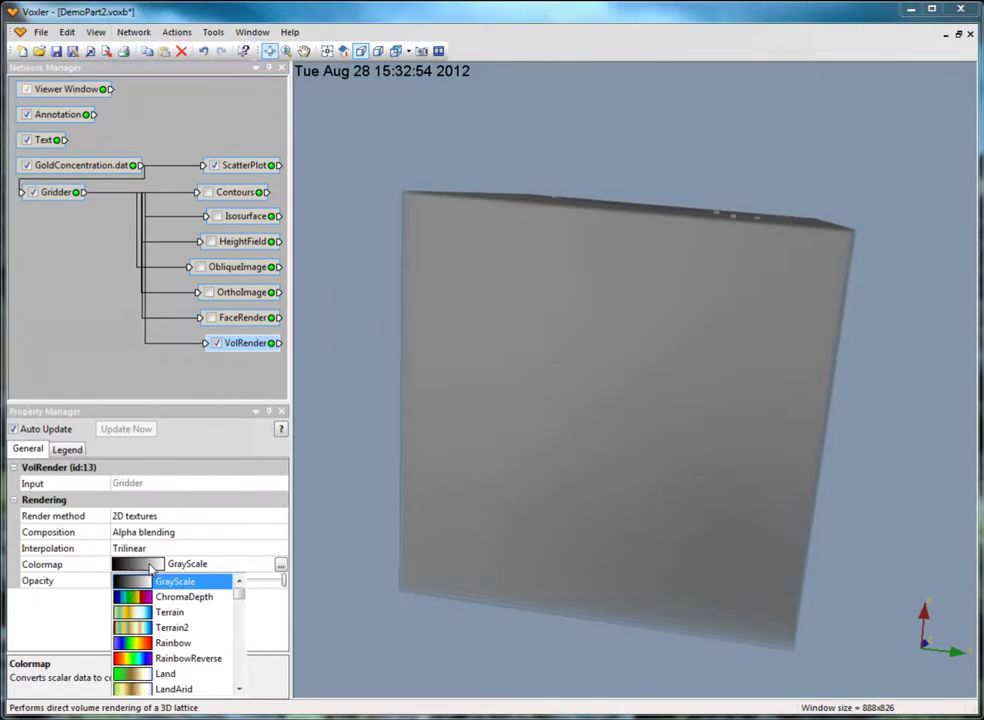
{"action": "left_click", "coordinate": [156, 597]}
{"action": "left_click_drag", "start_coordinate": [545, 517], "coordinate": [516, 231]}
{"action": "left_click_drag", "start_coordinate": [643, 518], "coordinate": [608, 301]}
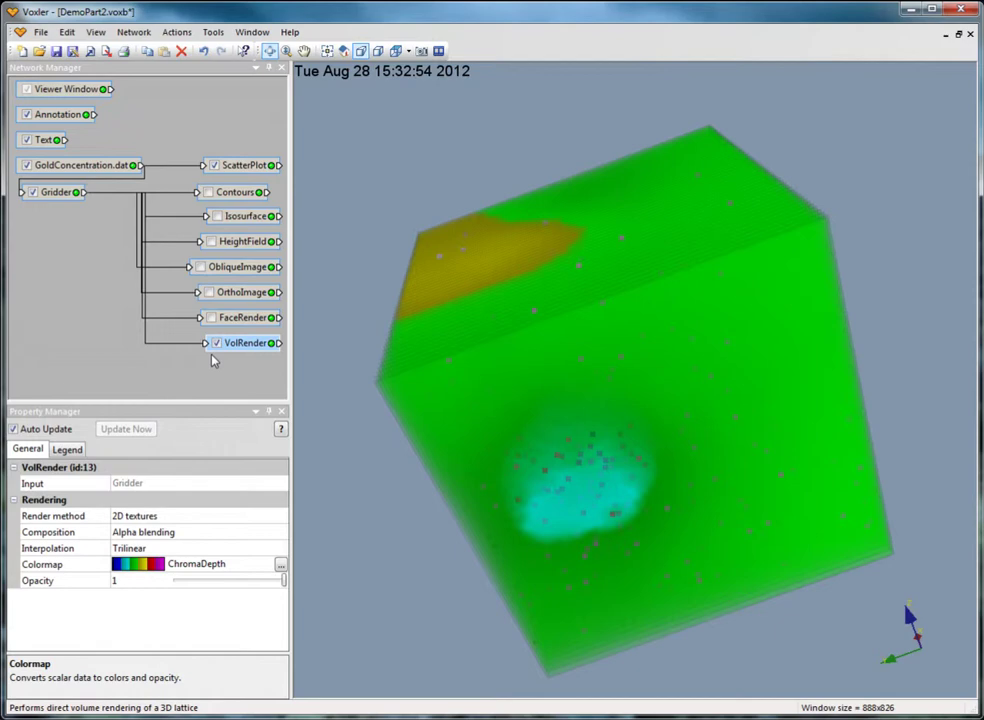
Start a new, empty project
{"action": "left_click", "coordinate": [41, 32]}
{"action": "left_click", "coordinate": [61, 50]}
{"action": "left_click", "coordinate": [492, 402]}
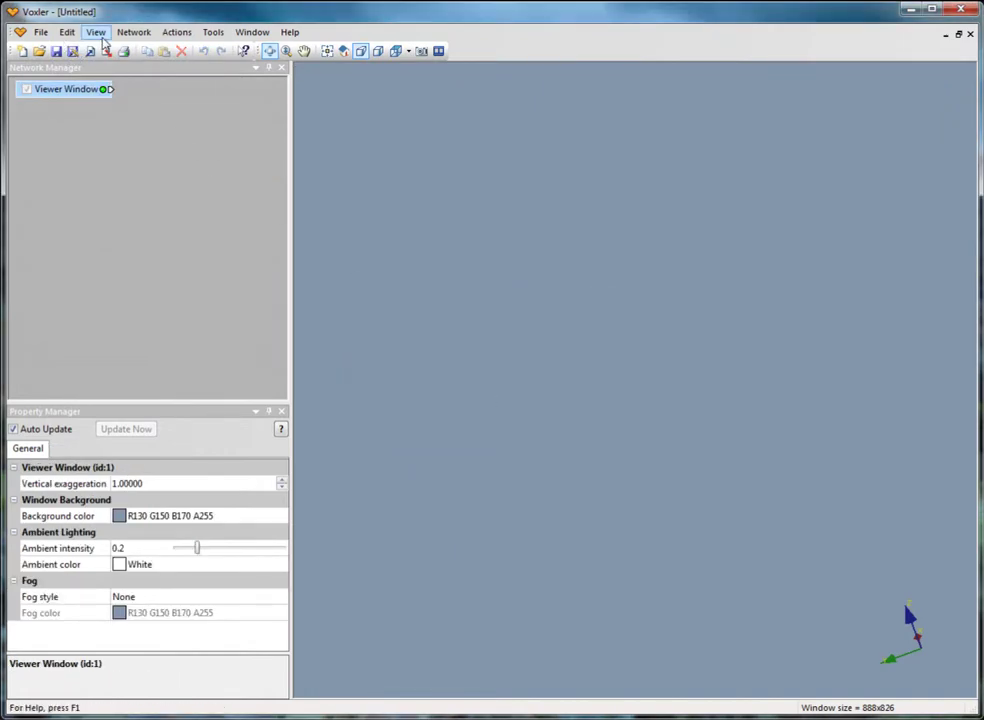
Add a TestLattice data source to the network and set its function to Vector vortex
{"action": "left_click", "coordinate": [133, 32]}
{"action": "mouse_move", "coordinate": [145, 67]}
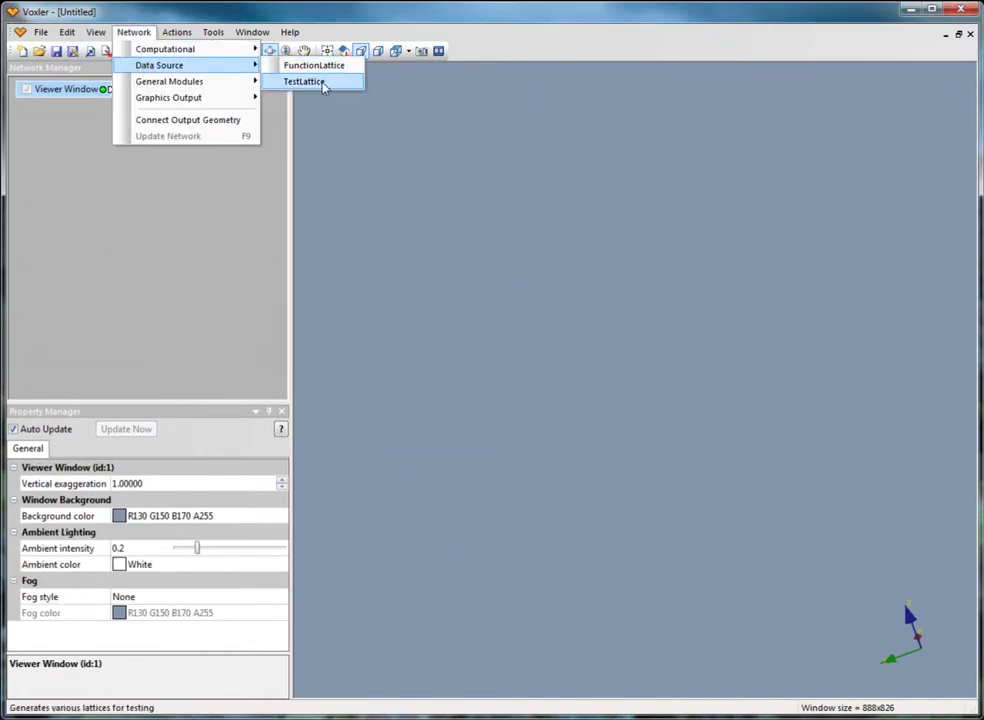
{"action": "left_click", "coordinate": [318, 81]}
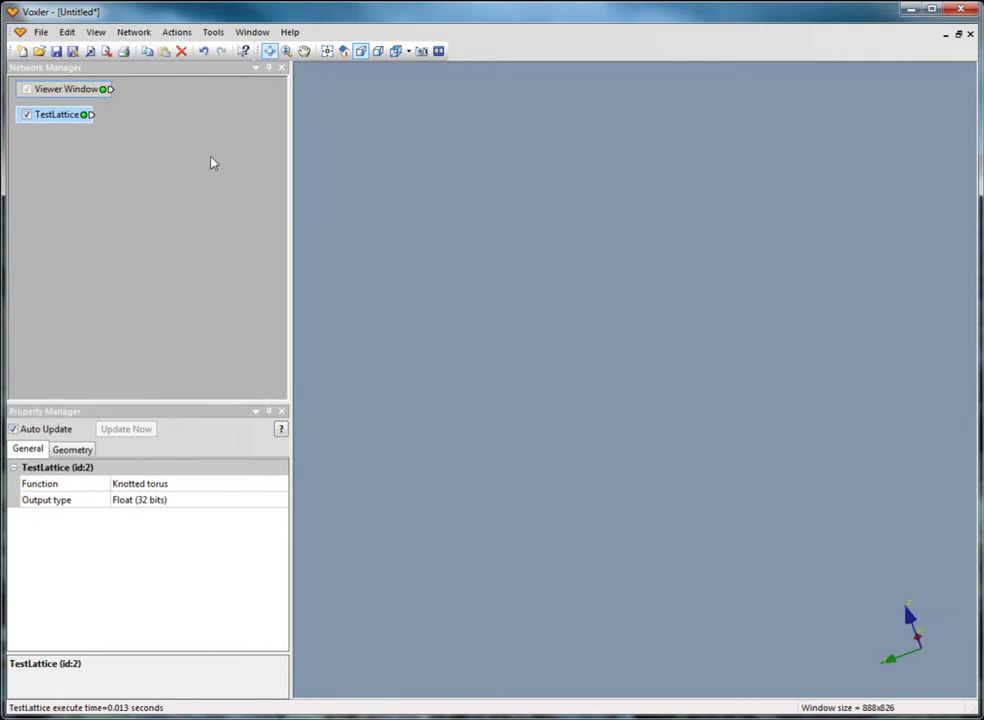
{"action": "left_click", "coordinate": [147, 486]}
{"action": "left_click", "coordinate": [156, 521]}
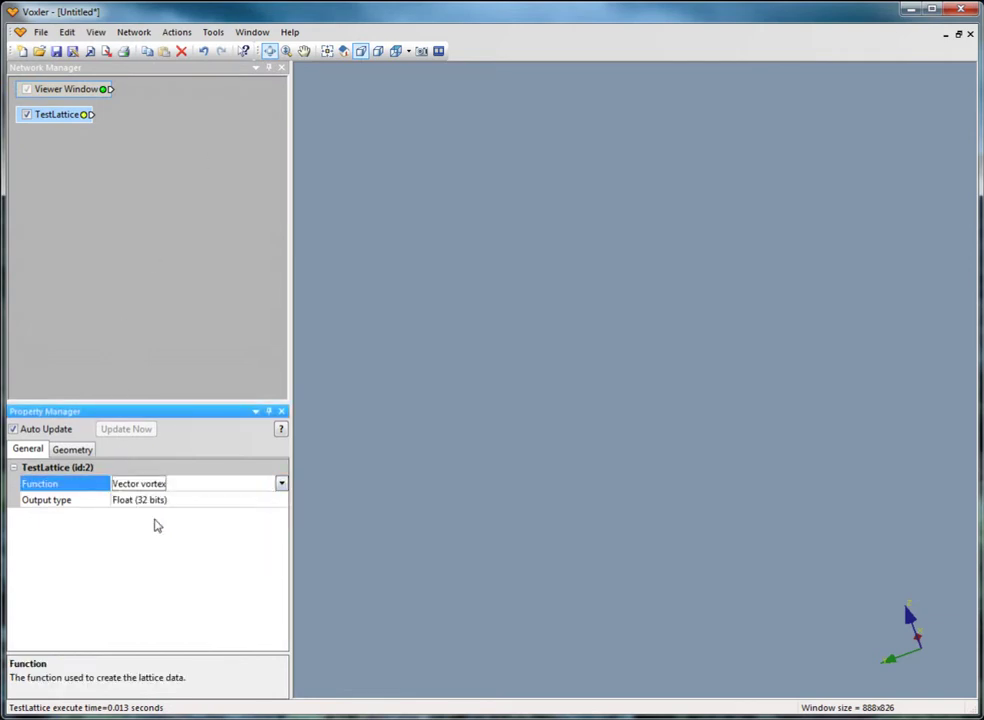
{"action": "left_click", "coordinate": [149, 180]}
Attach a StreamLines graphics output to the TestLattice module
{"action": "left_click", "coordinate": [70, 116]}
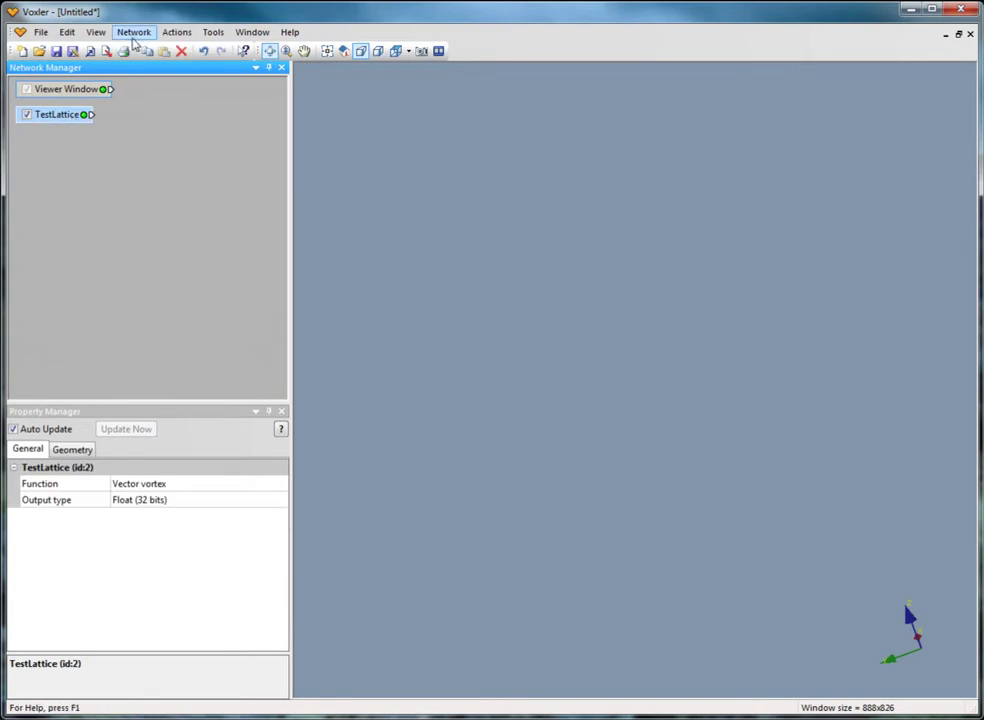
{"action": "left_click", "coordinate": [134, 33]}
{"action": "mouse_move", "coordinate": [160, 98]}
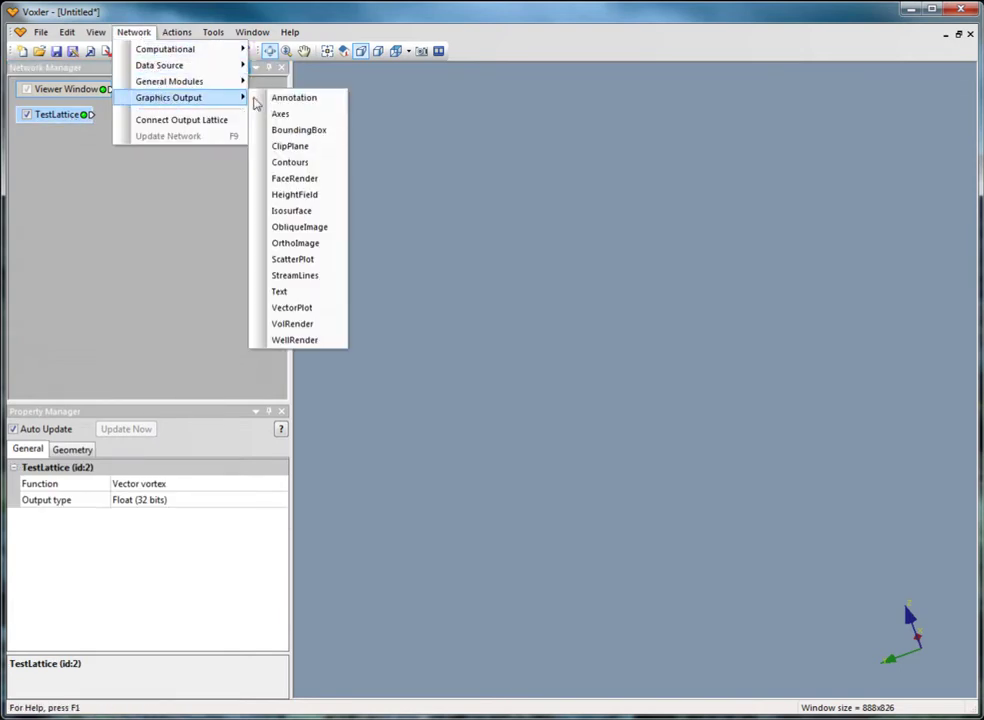
{"action": "left_click", "coordinate": [305, 277]}
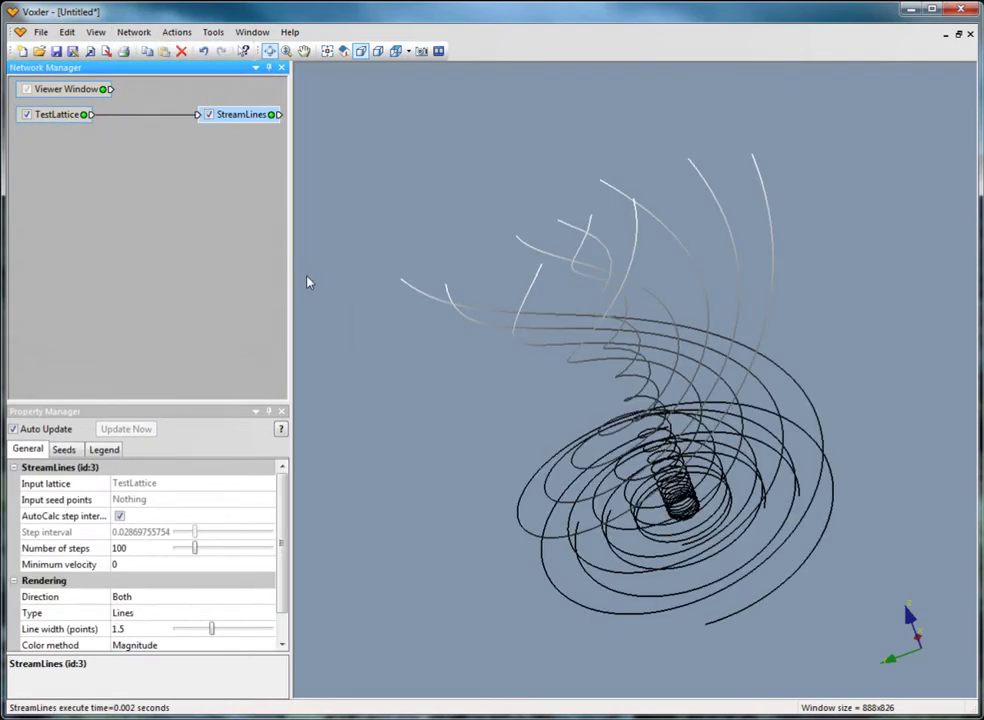
{"action": "left_click_drag", "start_coordinate": [641, 586], "coordinate": [479, 502]}
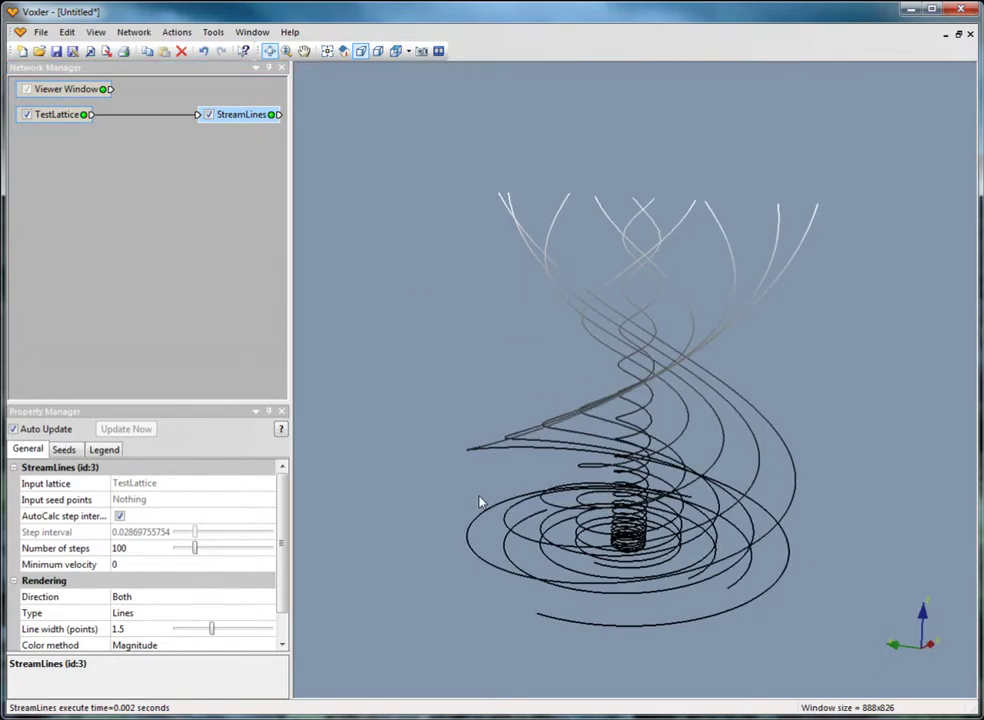
{"action": "left_click_drag", "start_coordinate": [617, 626], "coordinate": [634, 594]}
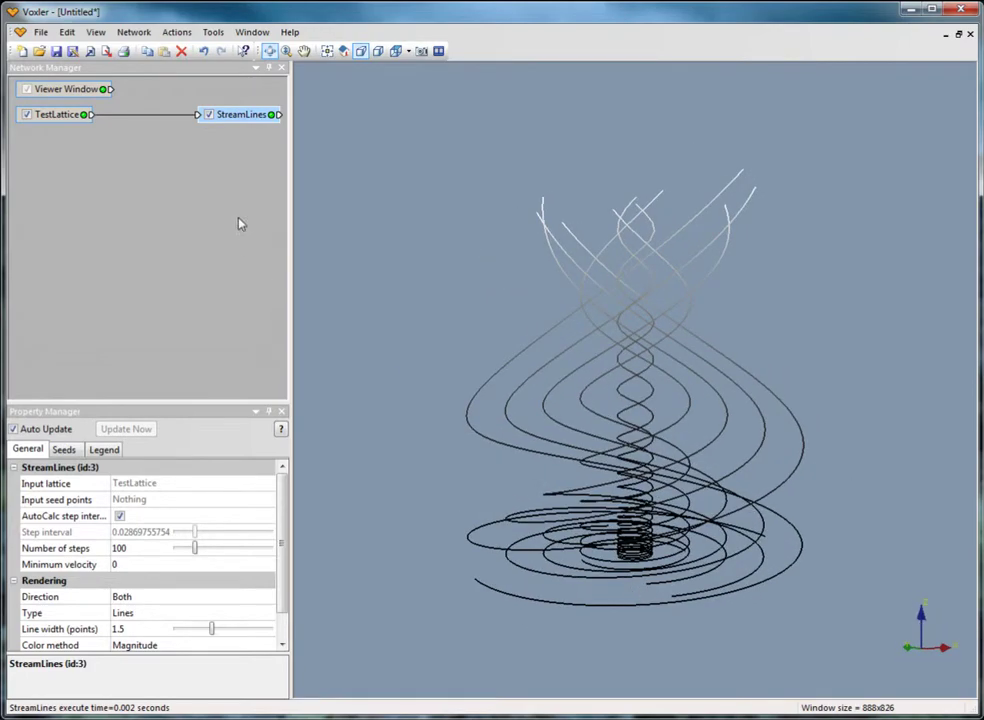
Hide the StreamLines output and attach a VectorPlot graphics output to the TestLattice module
{"action": "left_click", "coordinate": [207, 115]}
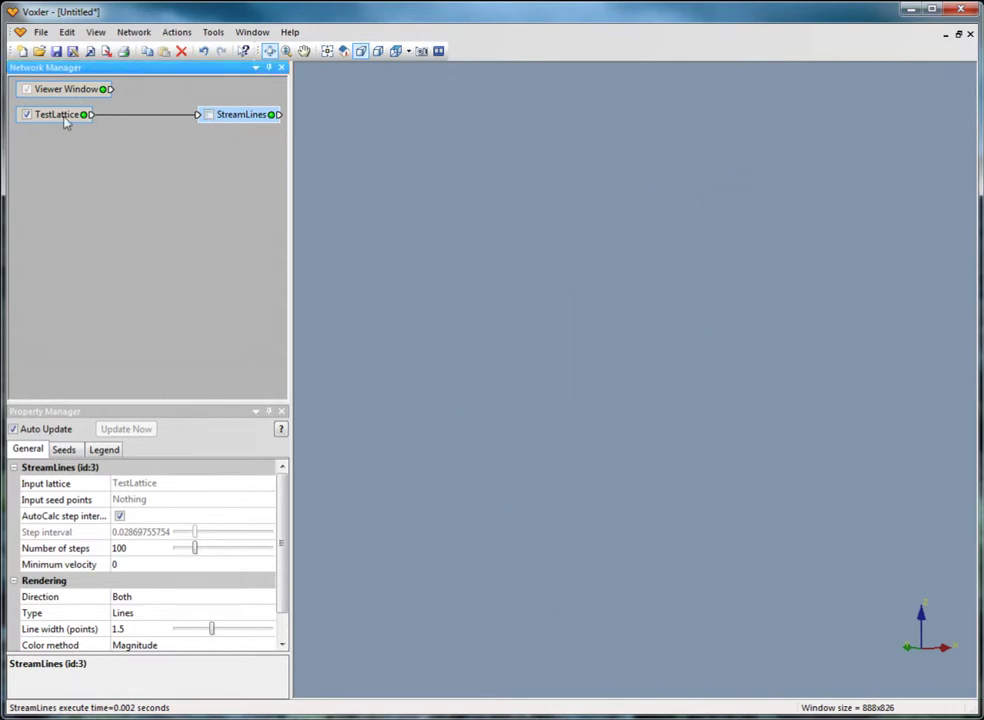
{"action": "left_click", "coordinate": [50, 116]}
{"action": "left_click", "coordinate": [134, 32]}
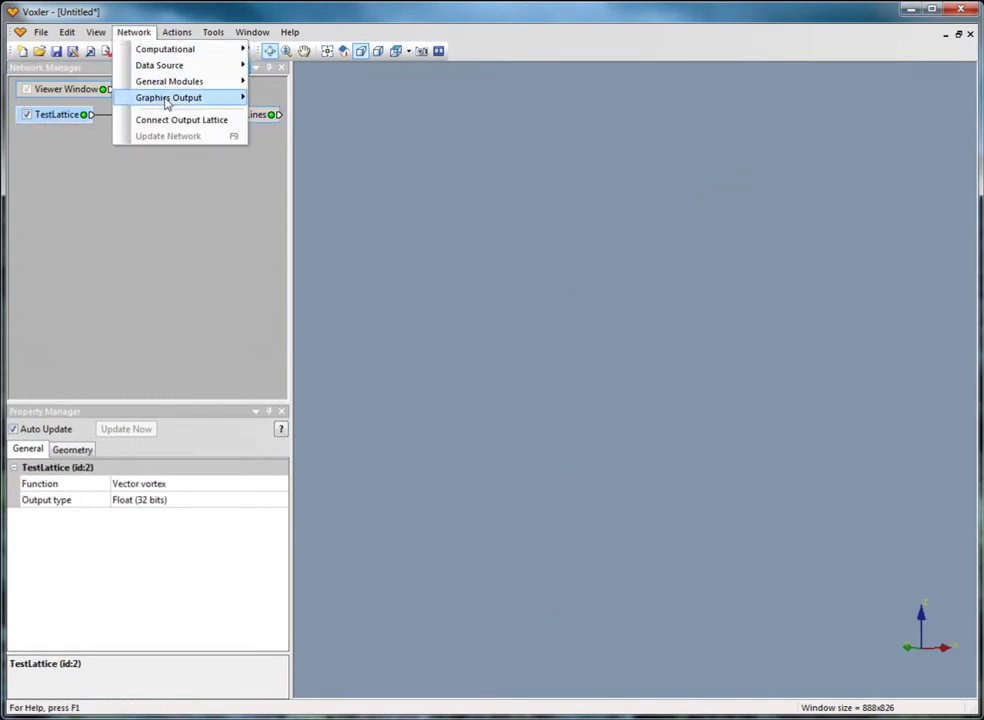
{"action": "mouse_move", "coordinate": [168, 98]}
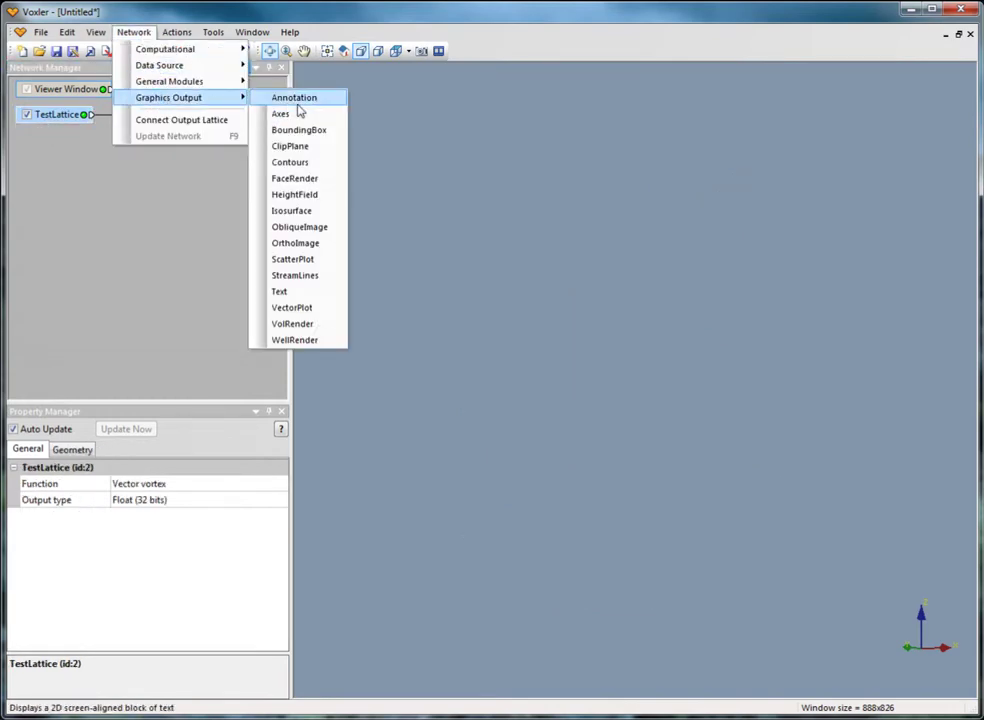
{"action": "left_click", "coordinate": [304, 308]}
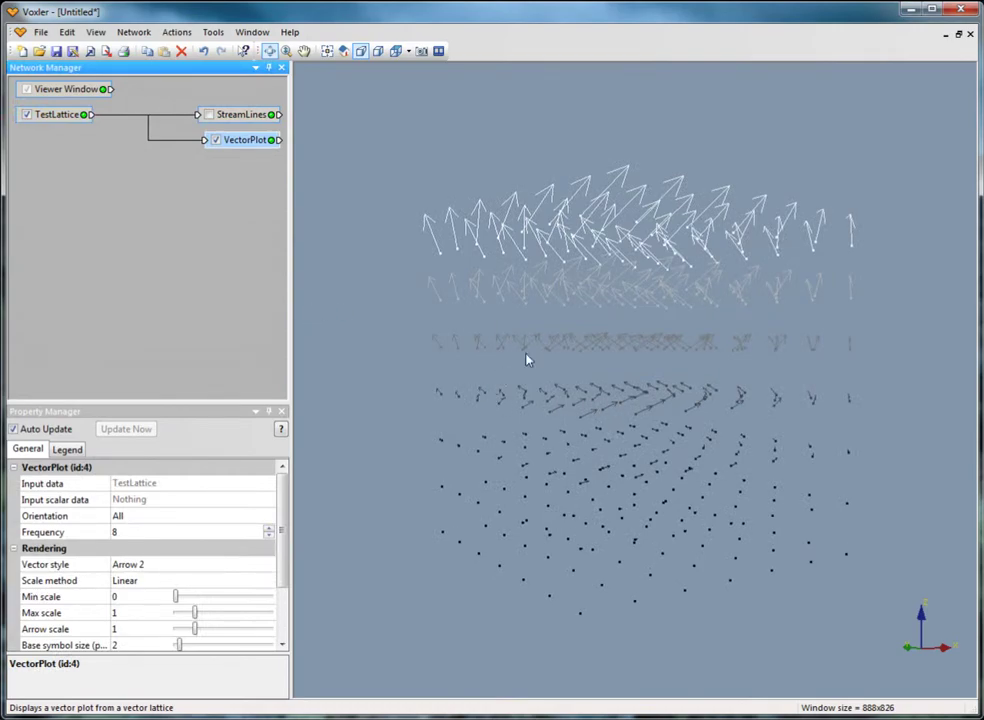
{"action": "left_click_drag", "start_coordinate": [528, 360], "coordinate": [659, 329]}
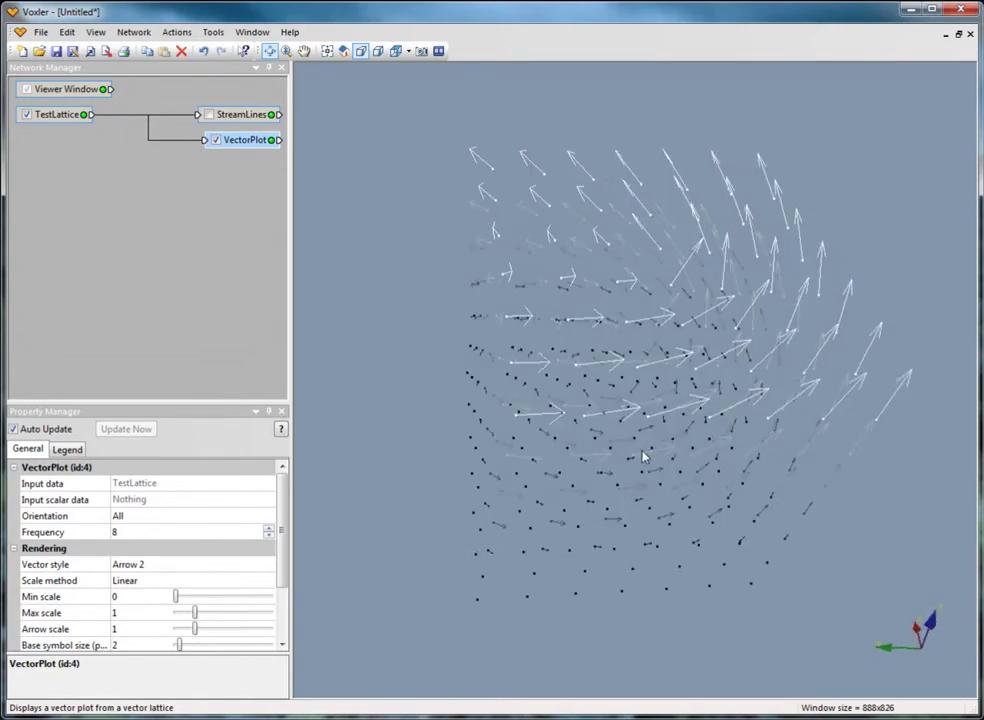
{"action": "left_click_drag", "start_coordinate": [644, 457], "coordinate": [766, 472]}
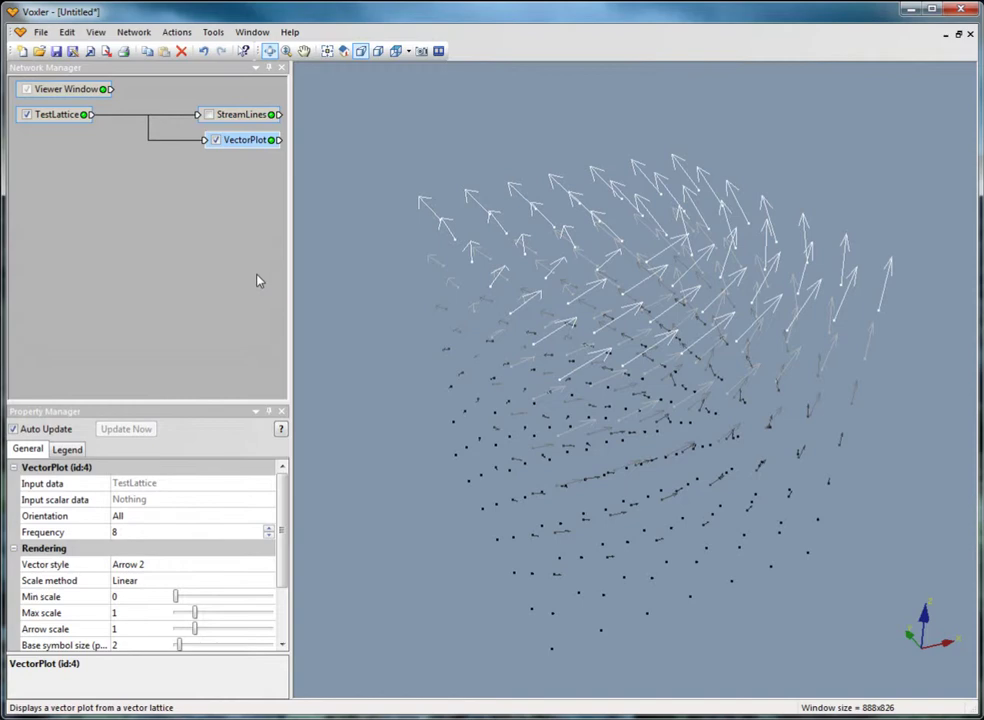
Attach an Axes graphics output to the VectorPlot module
{"action": "left_click", "coordinate": [133, 32]}
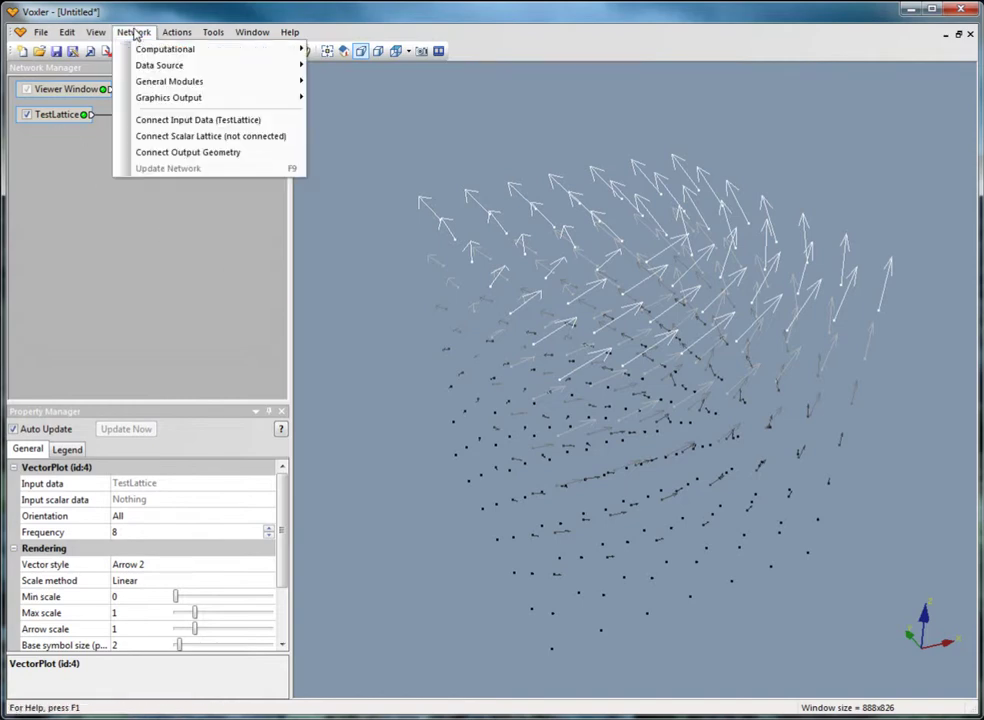
{"action": "mouse_move", "coordinate": [148, 99]}
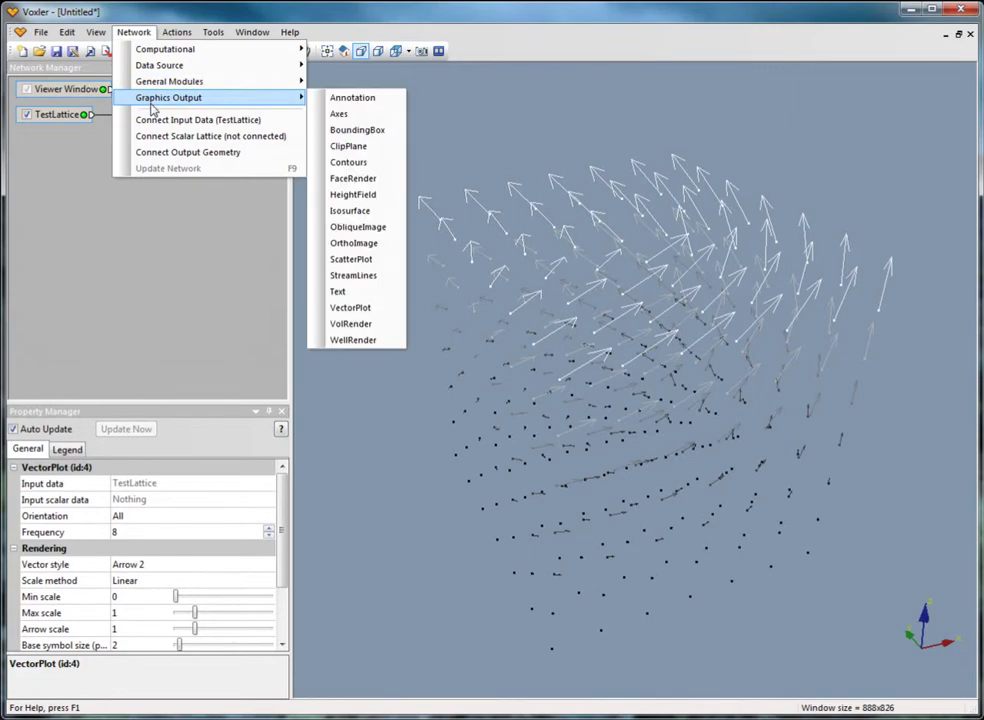
{"action": "left_click", "coordinate": [362, 114]}
{"action": "left_click_drag", "start_coordinate": [578, 535], "coordinate": [570, 388]}
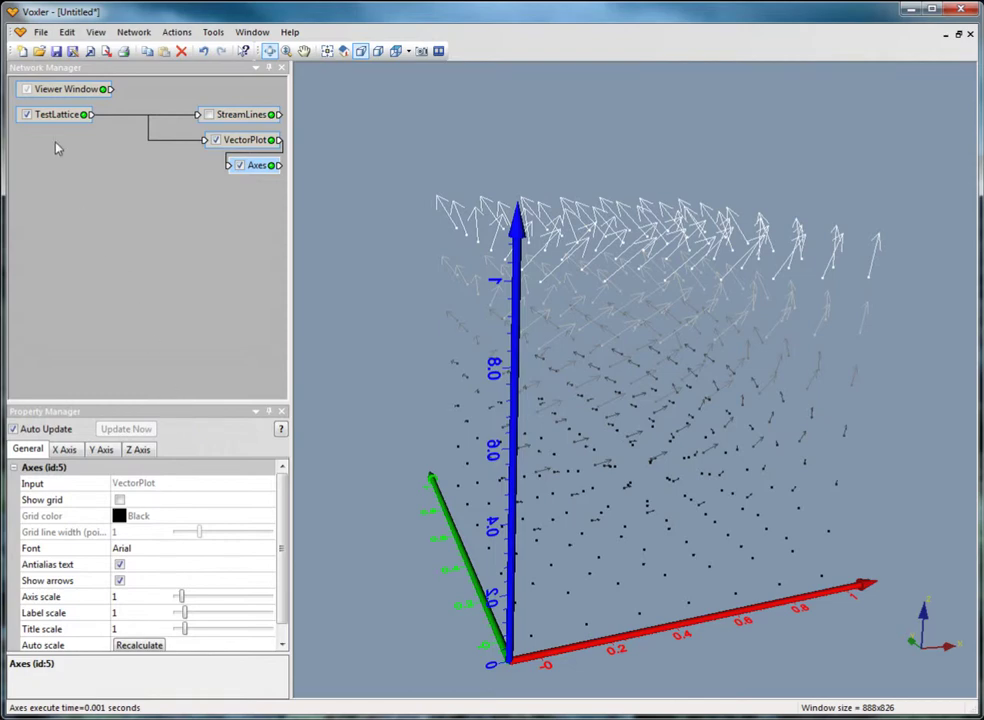
Attach a BoundingBox graphics output to the TestLattice module and inspect the boxed vector plot from several angles
{"action": "left_click", "coordinate": [47, 116]}
{"action": "left_click", "coordinate": [133, 32]}
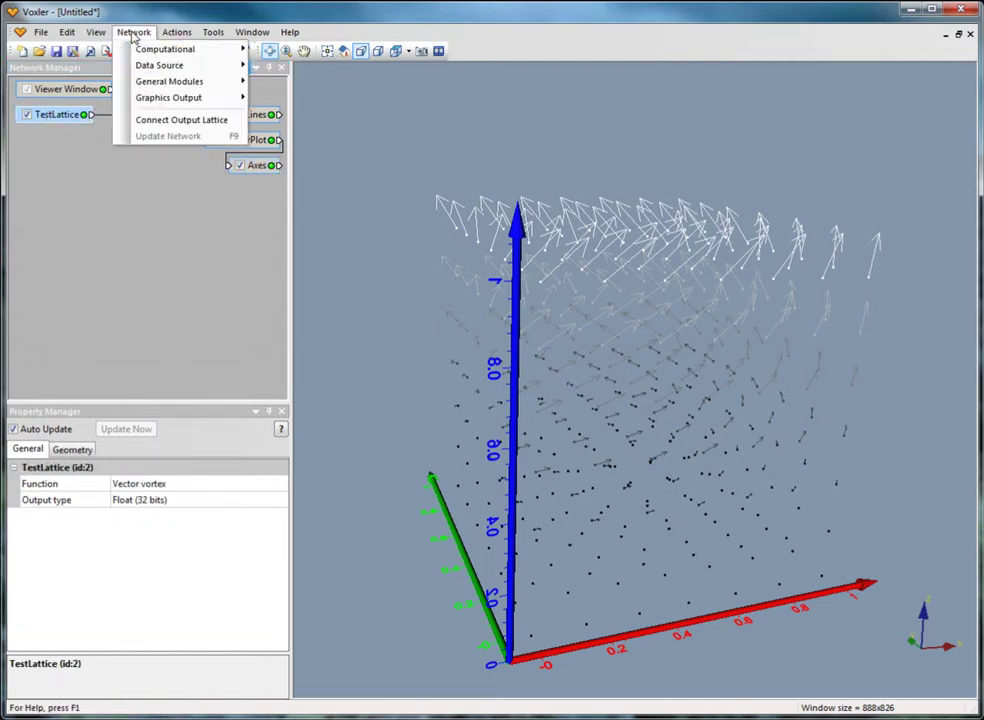
{"action": "mouse_move", "coordinate": [192, 102]}
{"action": "left_click", "coordinate": [297, 131]}
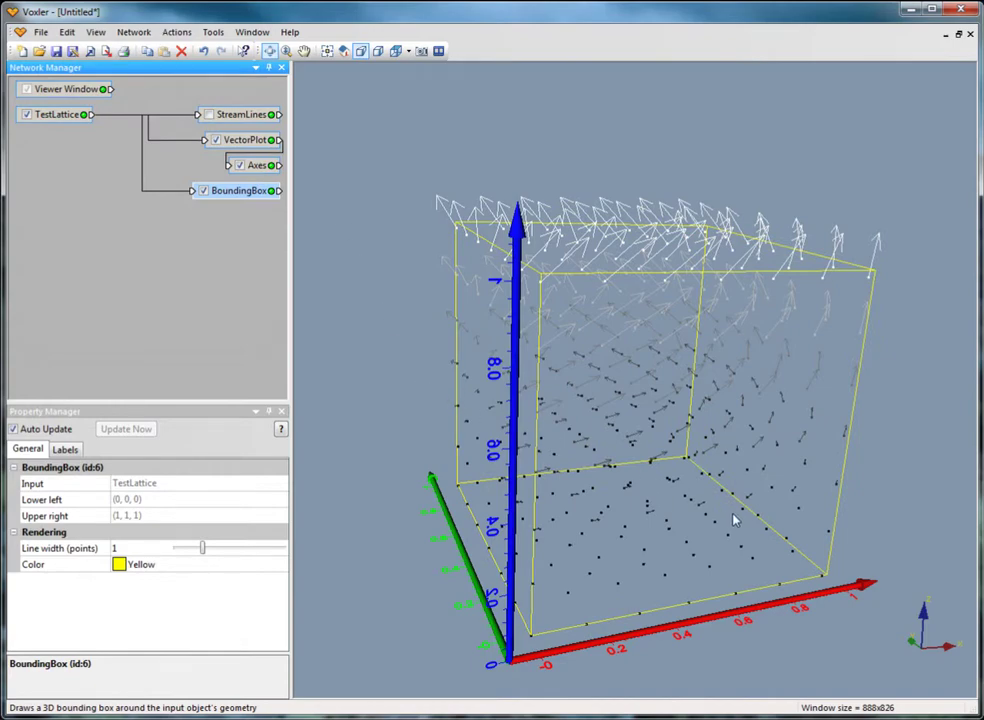
{"action": "left_click_drag", "start_coordinate": [733, 519], "coordinate": [605, 437]}
{"action": "left_click_drag", "start_coordinate": [785, 373], "coordinate": [490, 407]}
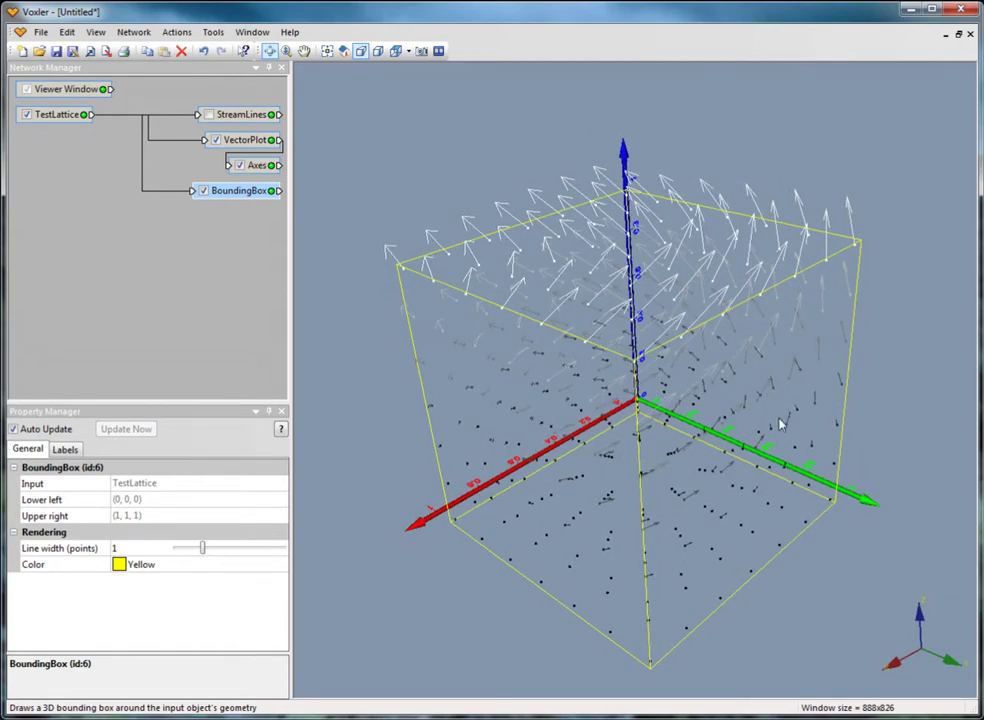
{"action": "left_click_drag", "start_coordinate": [783, 425], "coordinate": [641, 365]}
{"action": "left_click_drag", "start_coordinate": [788, 380], "coordinate": [747, 450]}
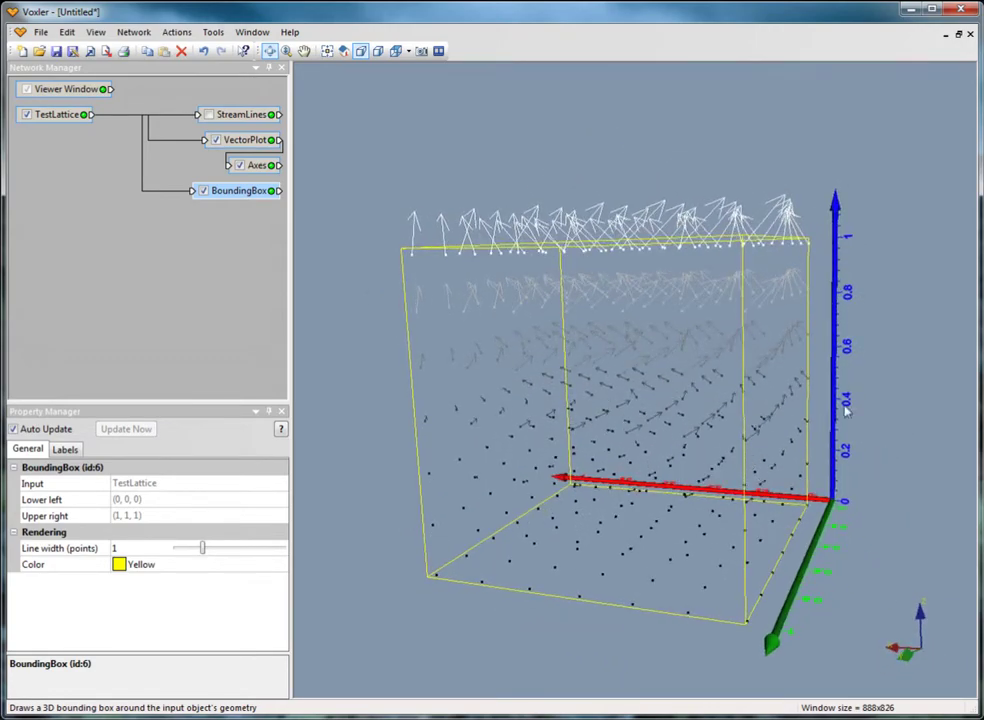
{"action": "left_click_drag", "start_coordinate": [846, 410], "coordinate": [589, 345]}
{"action": "left_click_drag", "start_coordinate": [747, 499], "coordinate": [635, 557]}
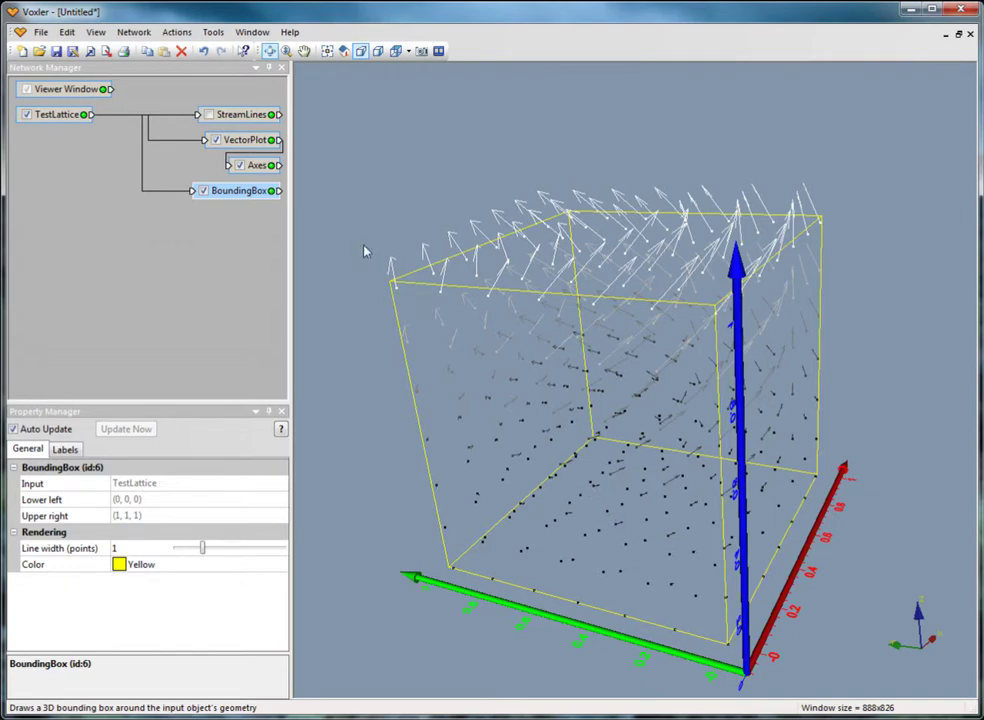
Attach a ClipPlane graphics output to the VectorPlot module and view the clipped vectors from the side
{"action": "left_click", "coordinate": [238, 140]}
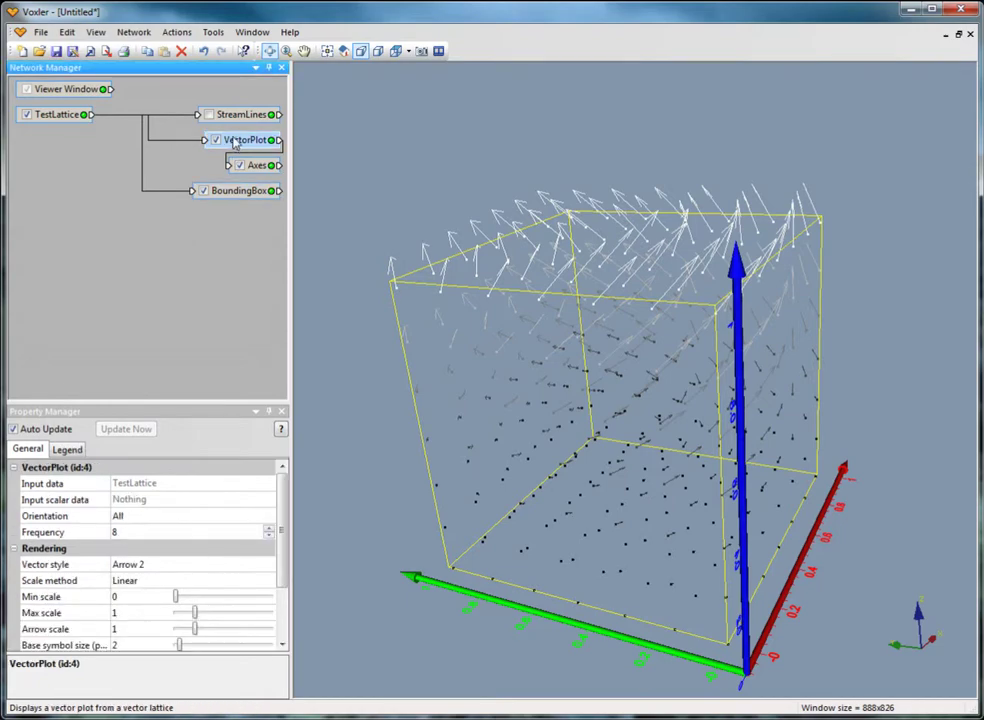
{"action": "left_click", "coordinate": [135, 34]}
{"action": "mouse_move", "coordinate": [165, 99]}
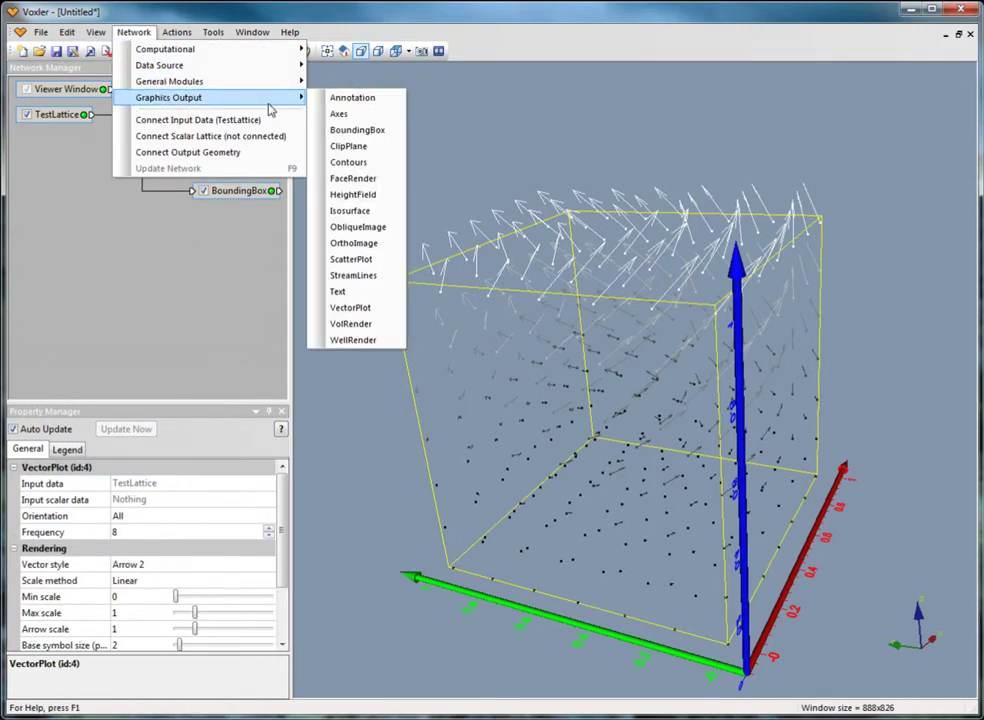
{"action": "left_click", "coordinate": [353, 146]}
{"action": "left_click_drag", "start_coordinate": [546, 506], "coordinate": [456, 386]}
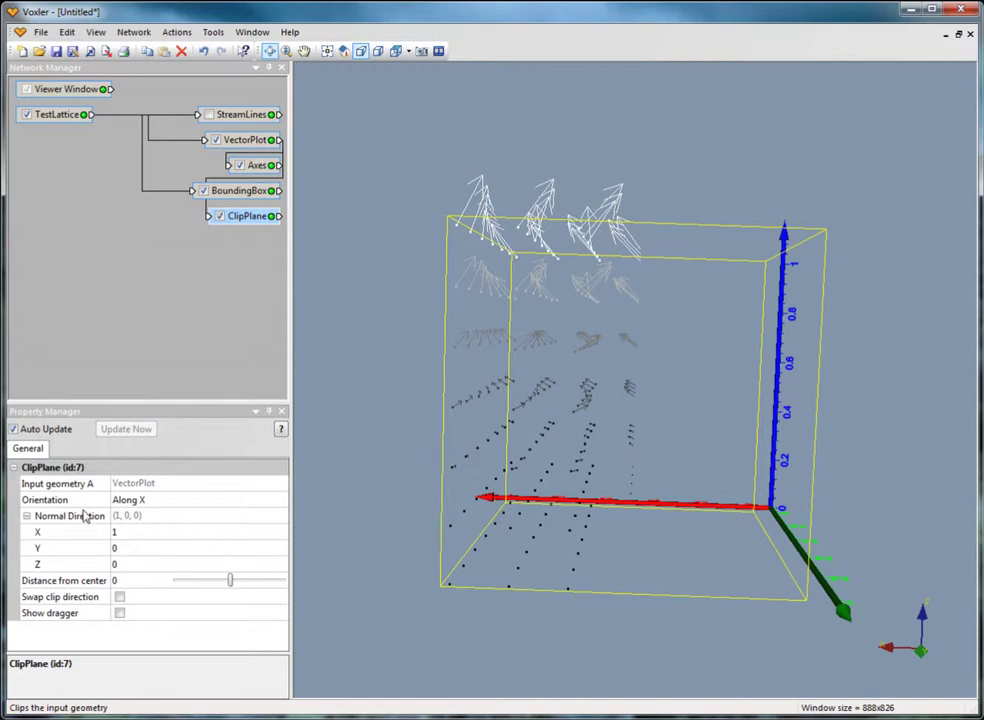
Set the clip plane's distance from center to about 0.2 and swap its clip direction
{"action": "mouse_move", "coordinate": [231, 581]}
{"action": "left_mouse_down"}
{"action": "mouse_move", "coordinate": [249, 585]}
{"action": "mouse_move", "coordinate": [220, 578]}
{"action": "mouse_move", "coordinate": [241, 580]}
{"action": "left_mouse_up"}
{"action": "left_click", "coordinate": [120, 597]}
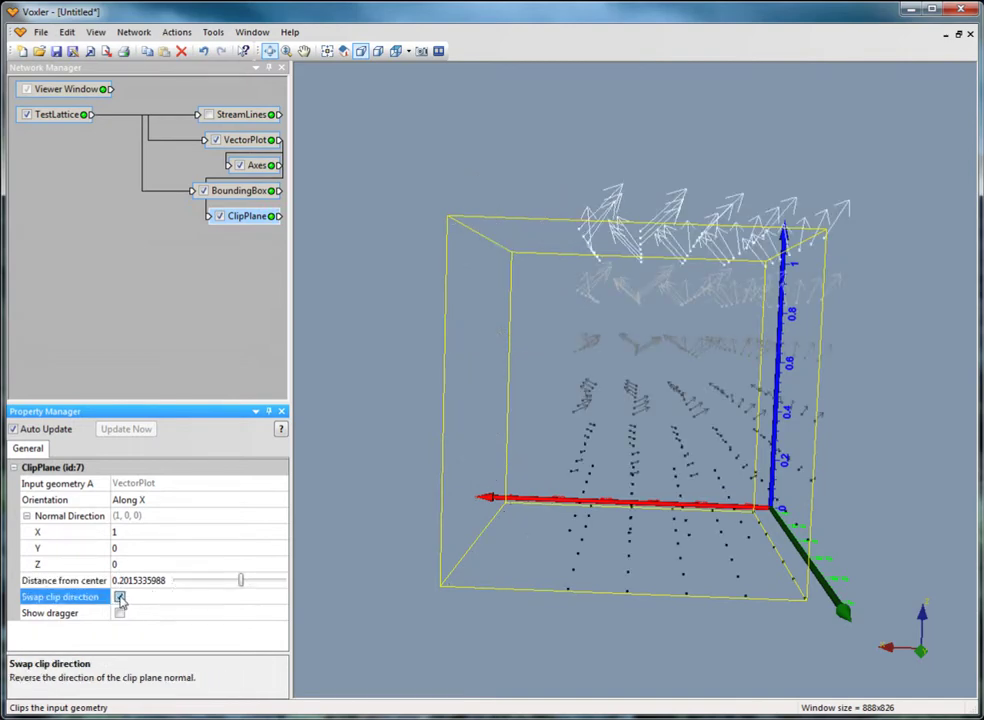
{"action": "left_click", "coordinate": [120, 597]}
{"action": "left_click", "coordinate": [120, 597]}
Create a new empty project, discarding the changes to the vector plot project
{"action": "left_click", "coordinate": [40, 32]}
{"action": "left_click", "coordinate": [62, 48]}
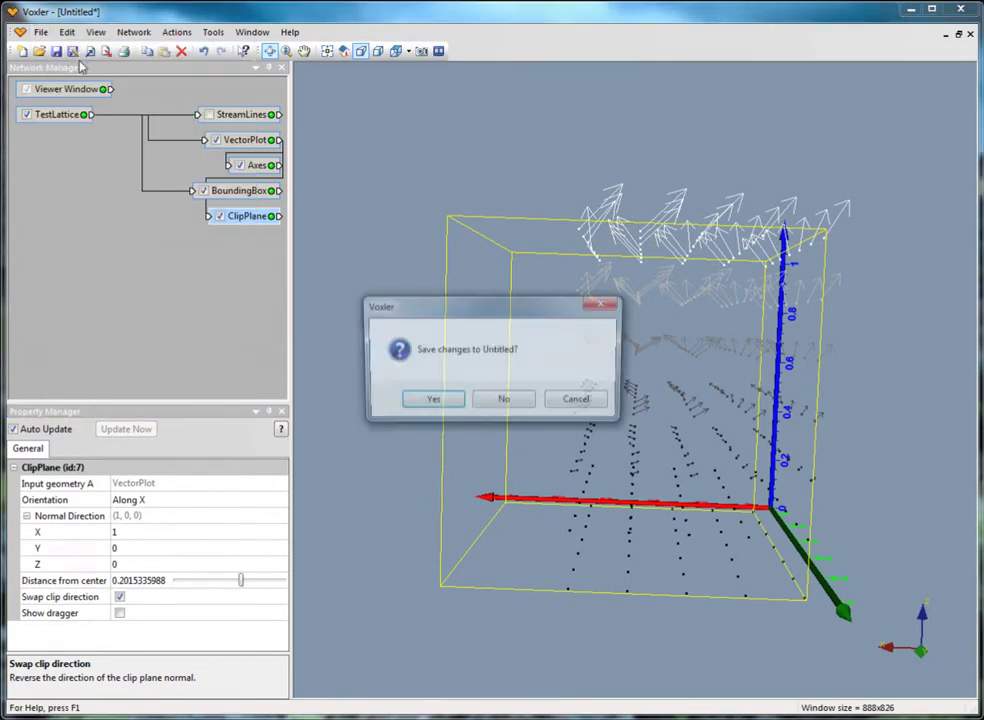
{"action": "left_click", "coordinate": [510, 403]}
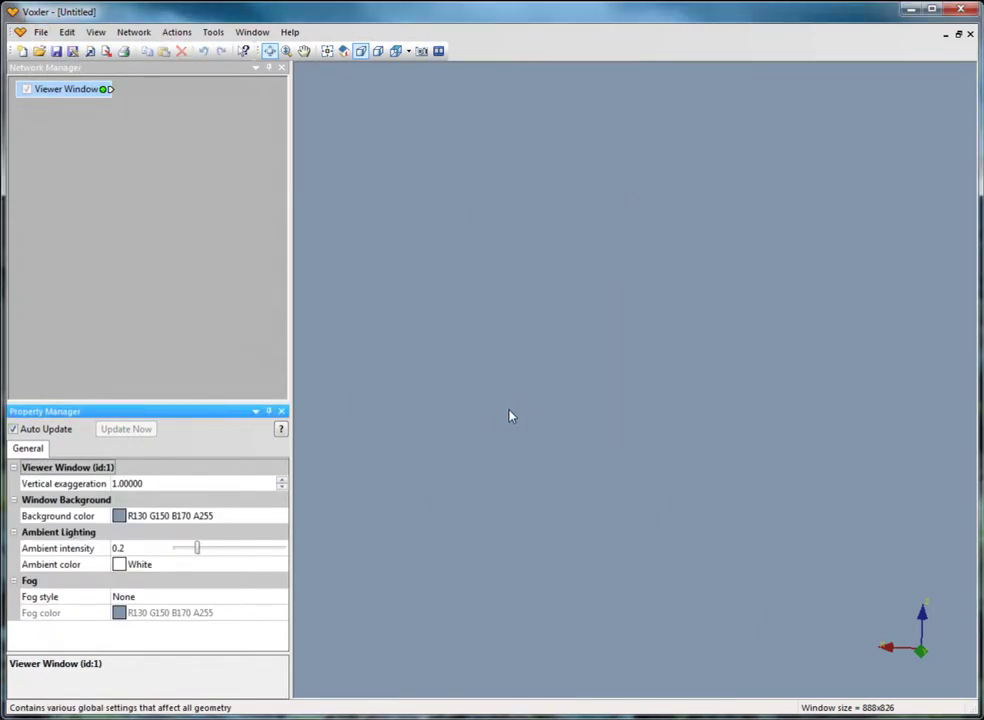
Choose Sample Well Data.dat from the Samples folder for import and accept the default delimited data import options
{"action": "left_click", "coordinate": [40, 32]}
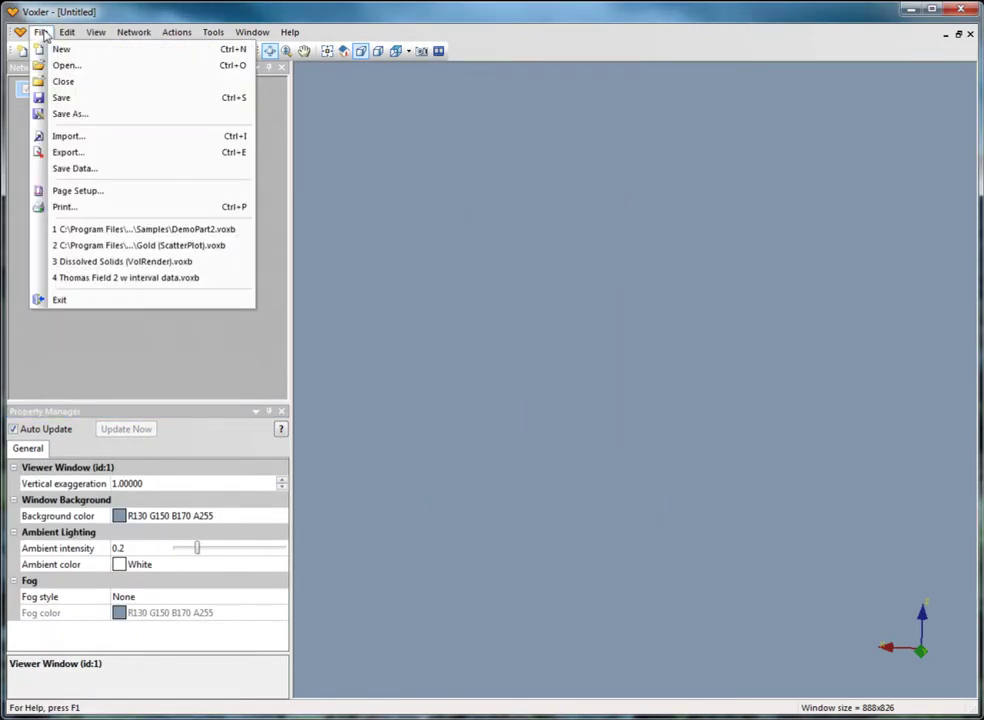
{"action": "left_click", "coordinate": [70, 135]}
{"action": "left_click", "coordinate": [439, 373]}
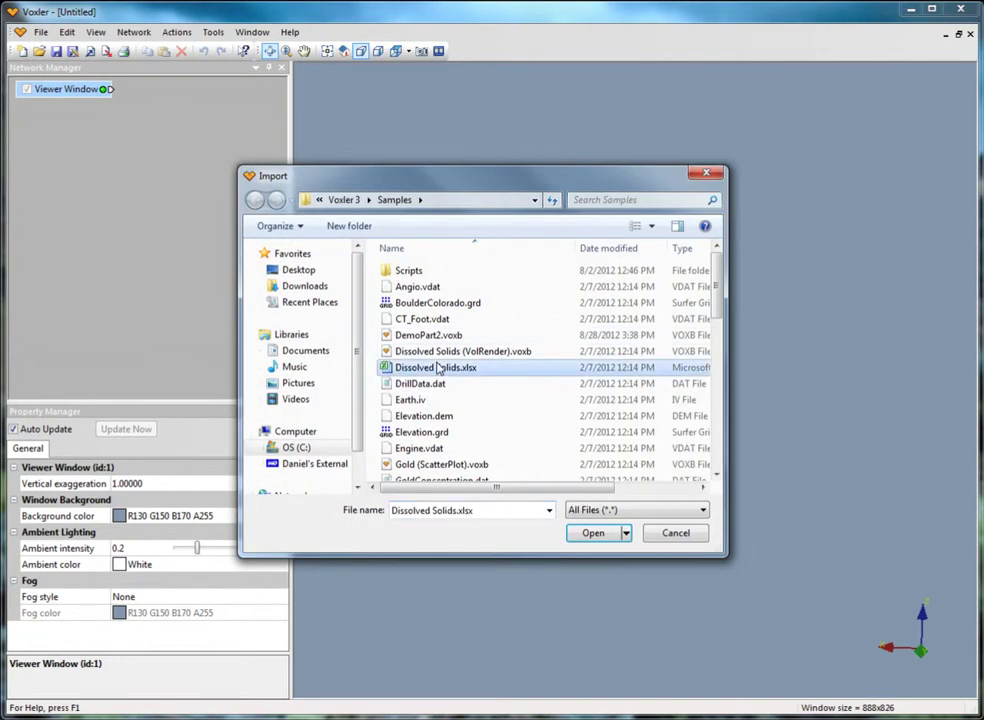
{"action": "key", "text": "s"}
{"action": "left_click", "coordinate": [452, 268]}
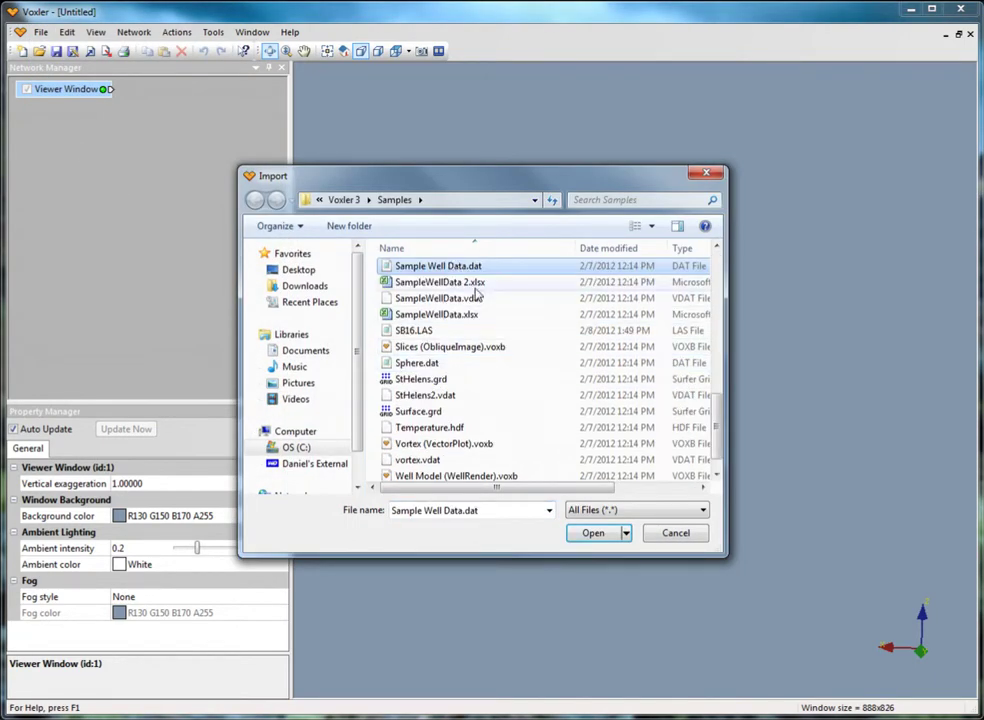
{"action": "left_click", "coordinate": [594, 533]}
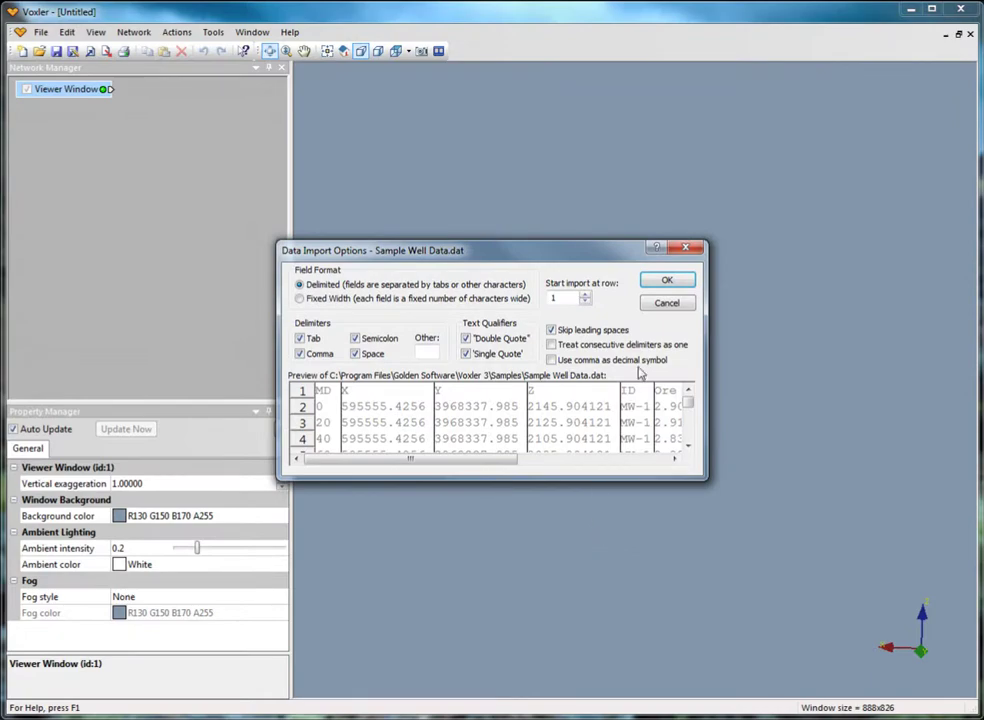
{"action": "left_click", "coordinate": [667, 282]}
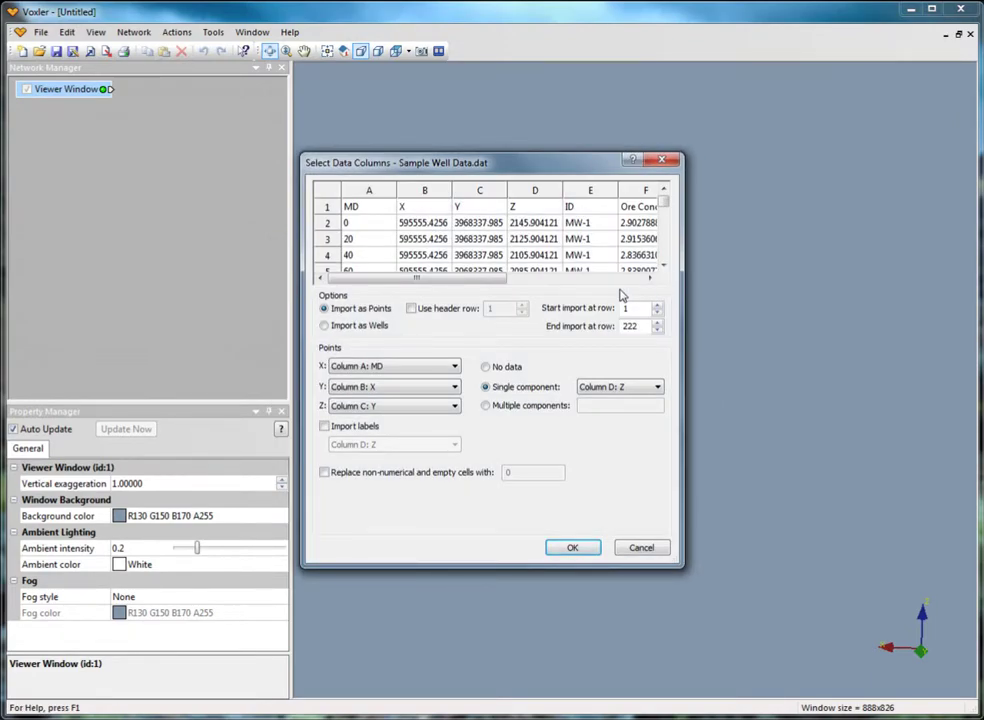
Import the data as wells, using row 1 as the header row
{"action": "left_click", "coordinate": [324, 325]}
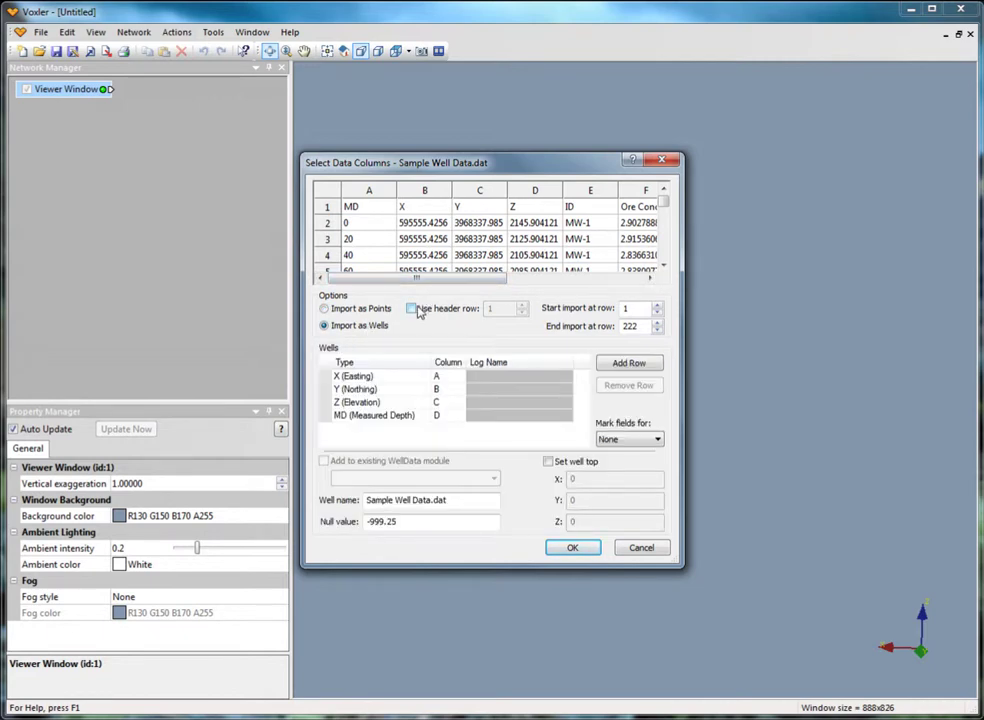
{"action": "left_click", "coordinate": [411, 308]}
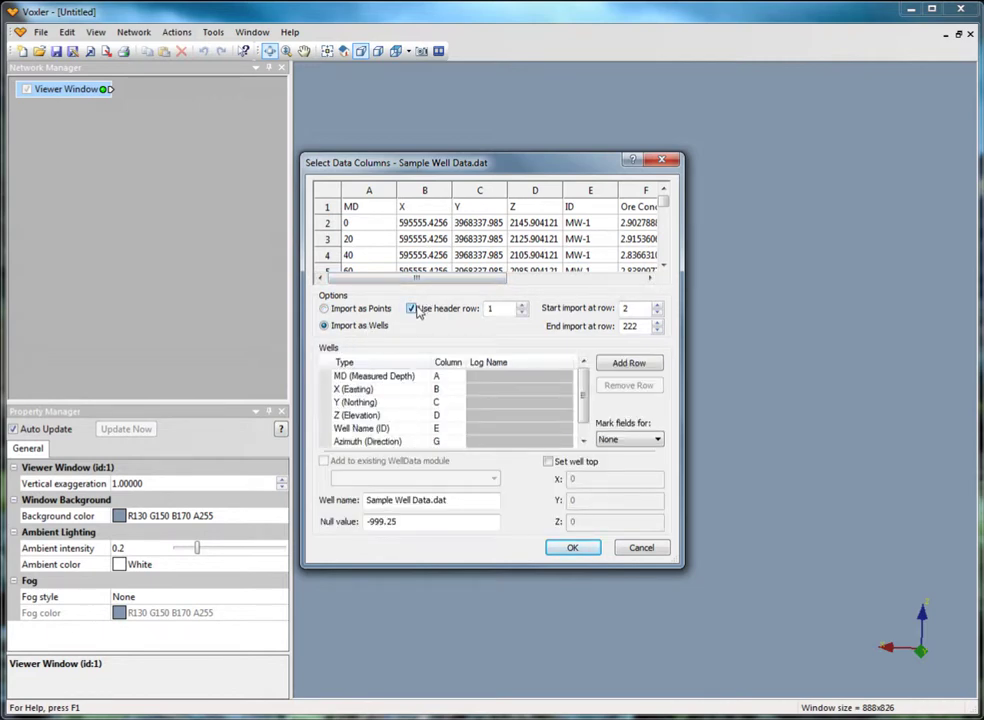
{"action": "left_click", "coordinate": [580, 550]}
Compute the well paths by minimum curvature and attach a WellRender graphics output to the WellData module
{"action": "left_click", "coordinate": [85, 450]}
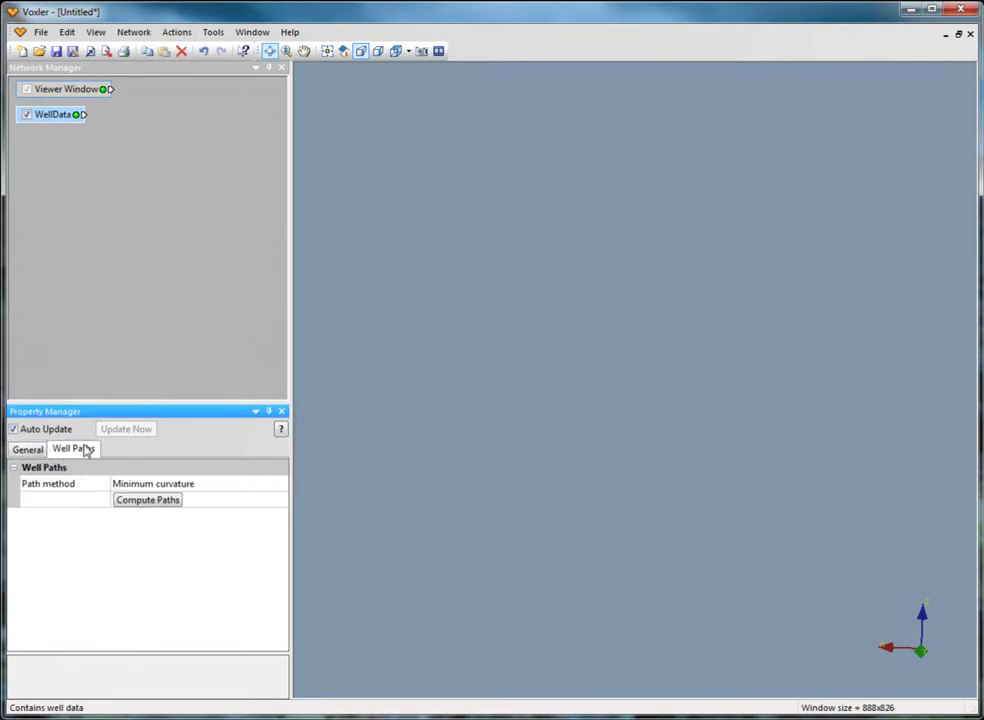
{"action": "left_click", "coordinate": [137, 503]}
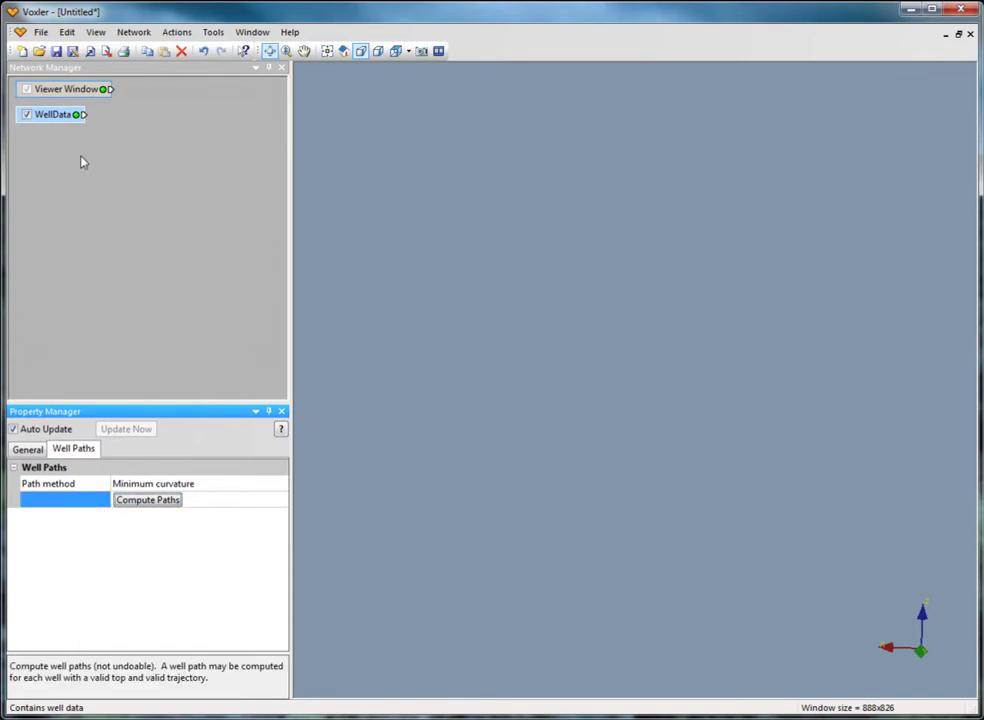
{"action": "left_click", "coordinate": [133, 32]}
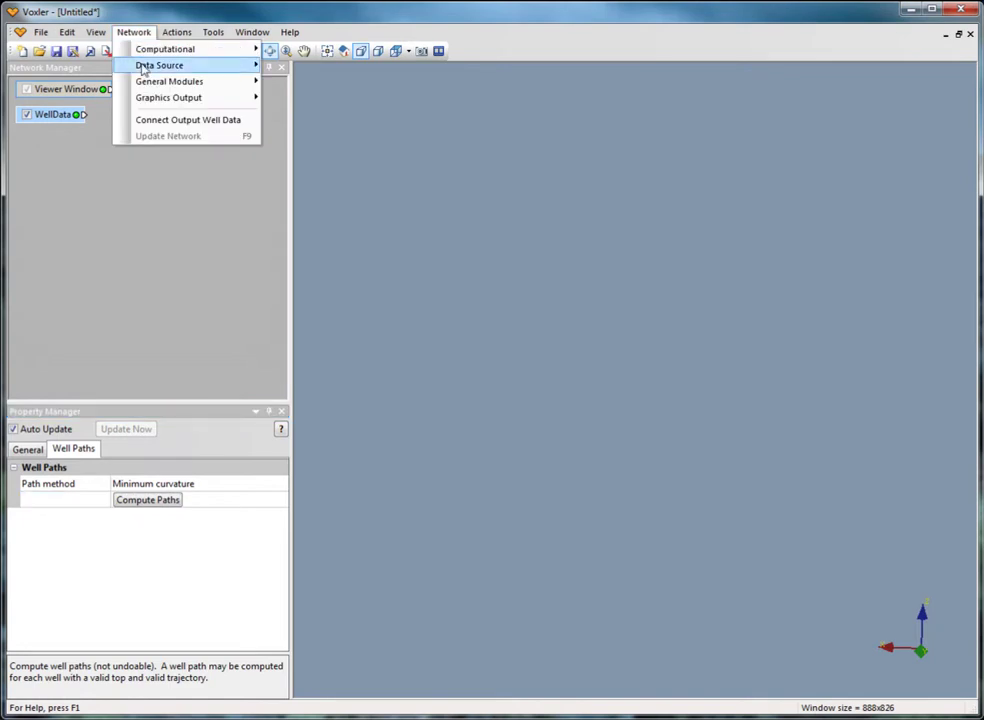
{"action": "mouse_move", "coordinate": [160, 100]}
{"action": "left_click", "coordinate": [325, 340]}
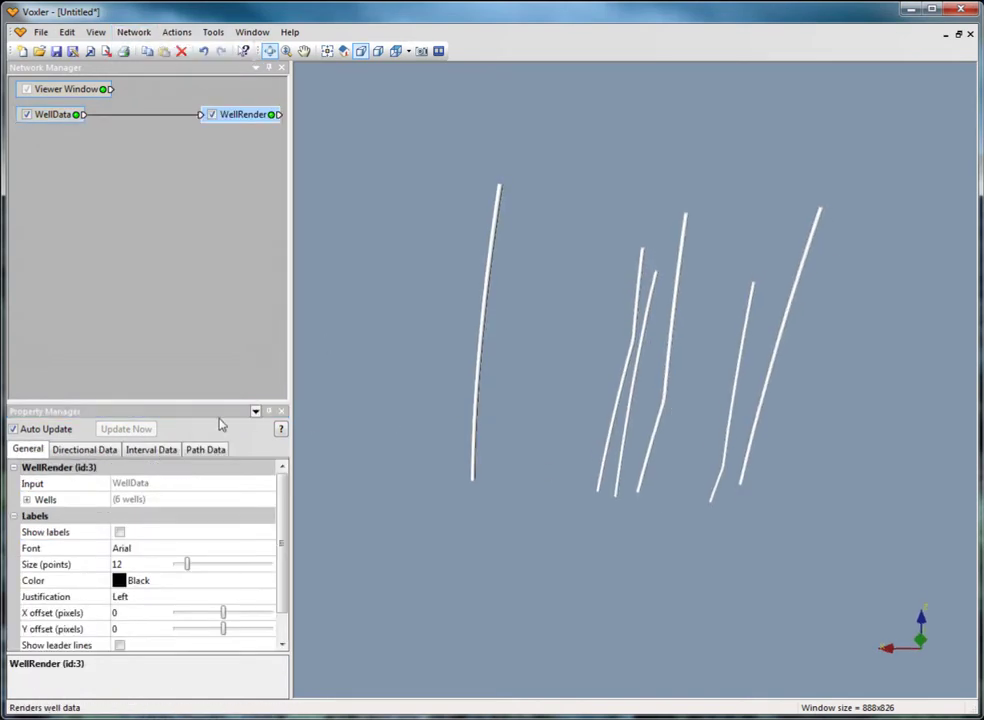
Review the WellRender's directional and interval data settings and set the well path size to about 19.4
{"action": "left_click", "coordinate": [103, 451]}
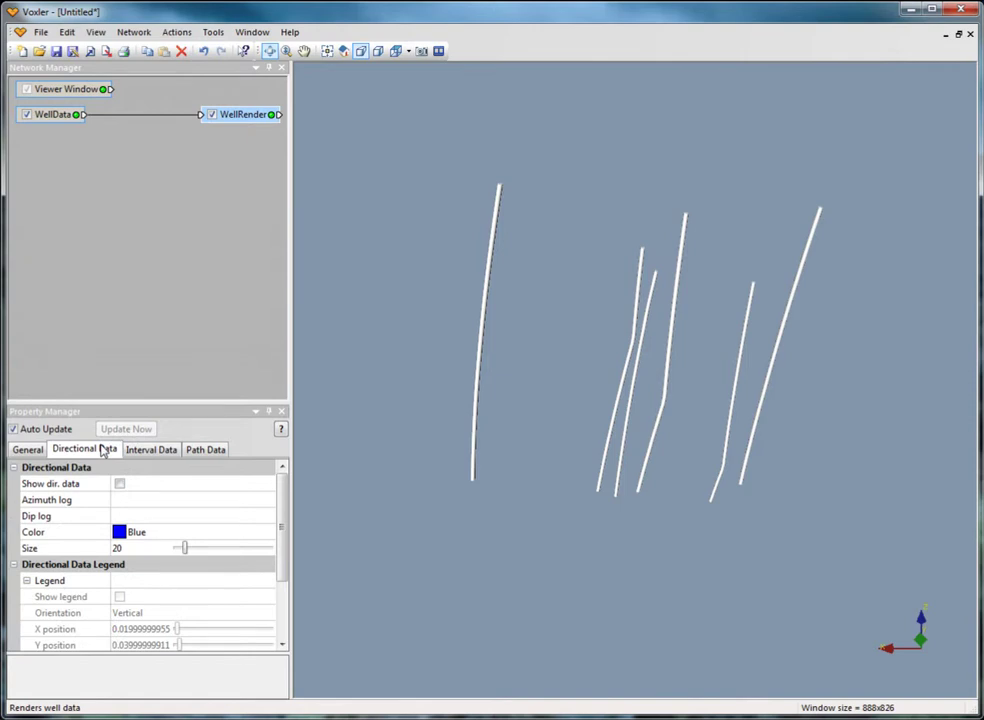
{"action": "left_click", "coordinate": [165, 452]}
{"action": "left_click", "coordinate": [208, 454]}
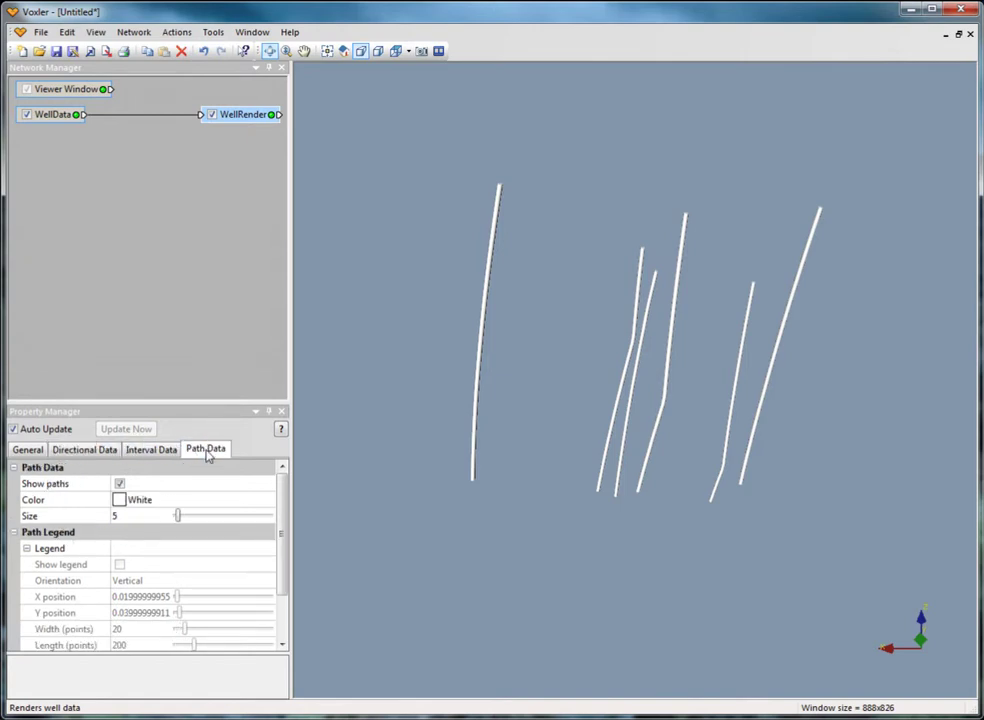
{"action": "left_click_drag", "start_coordinate": [179, 517], "coordinate": [186, 519]}
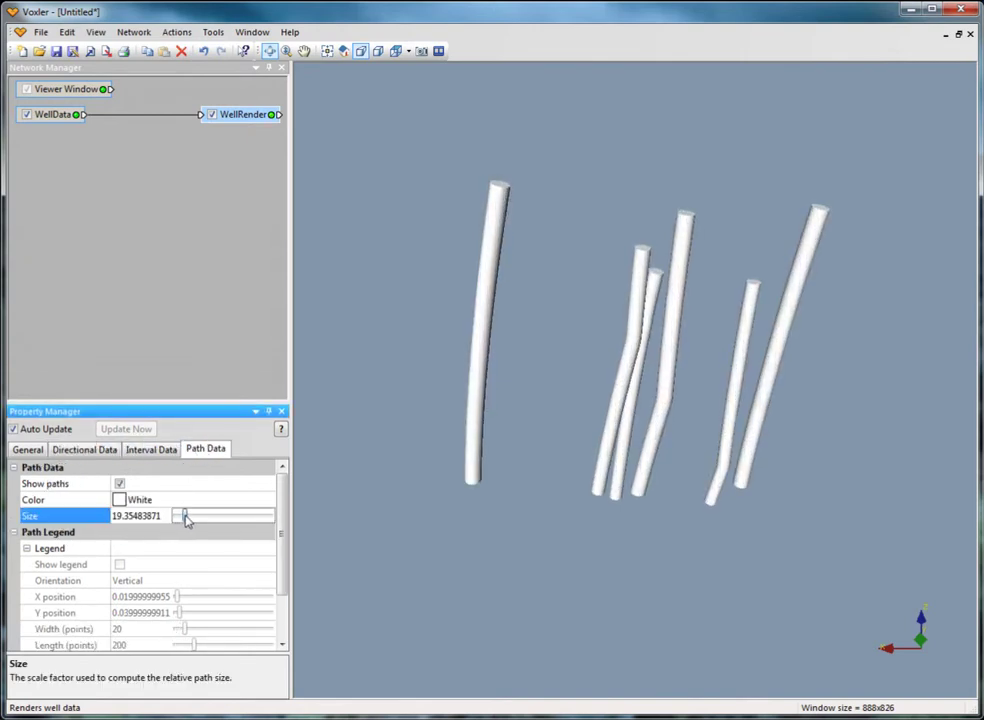